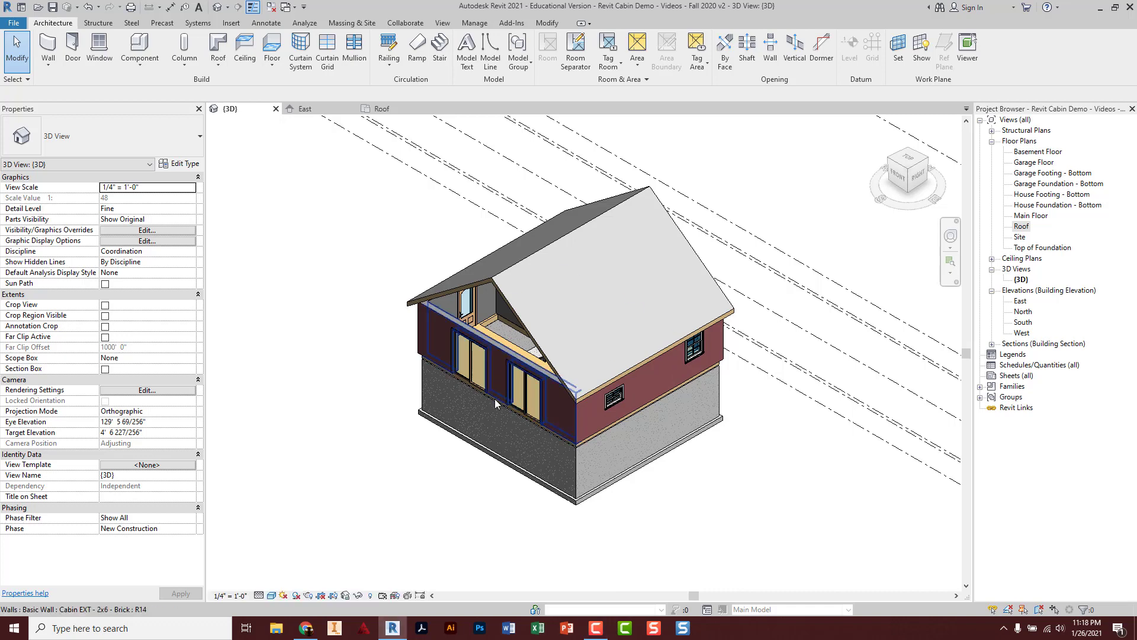
# Attach the top of the front brick wall with the two sliding doors to the cabin roof
pyautogui.keyDown('shift'); pyautogui.moveTo(489, 425); pyautogui.dragTo(529, 384, button='middle'); pyautogui.keyUp('shift')
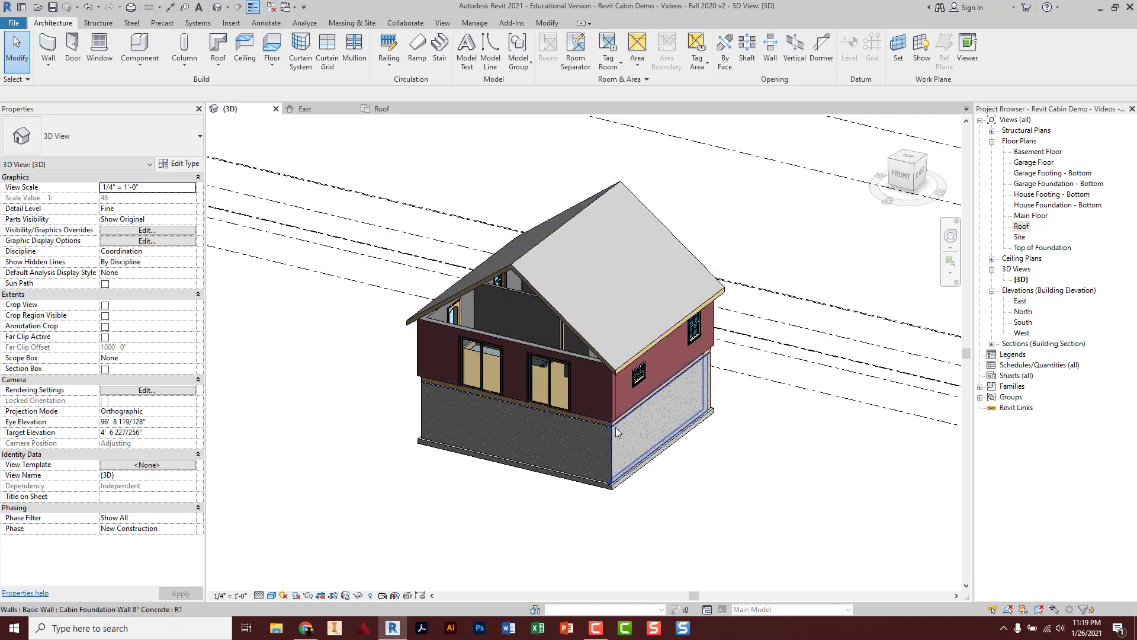
pyautogui.scroll(5, 612, 428)
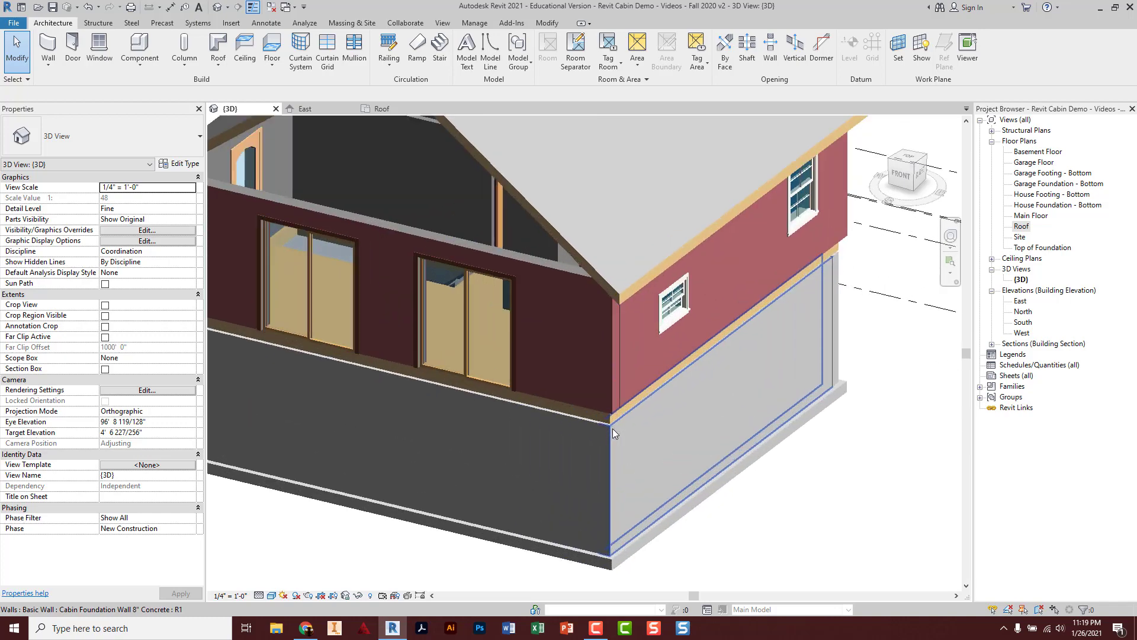
pyautogui.keyDown('shift'); pyautogui.moveTo(635, 388); pyautogui.dragTo(606, 341, button='middle'); pyautogui.keyUp('shift')
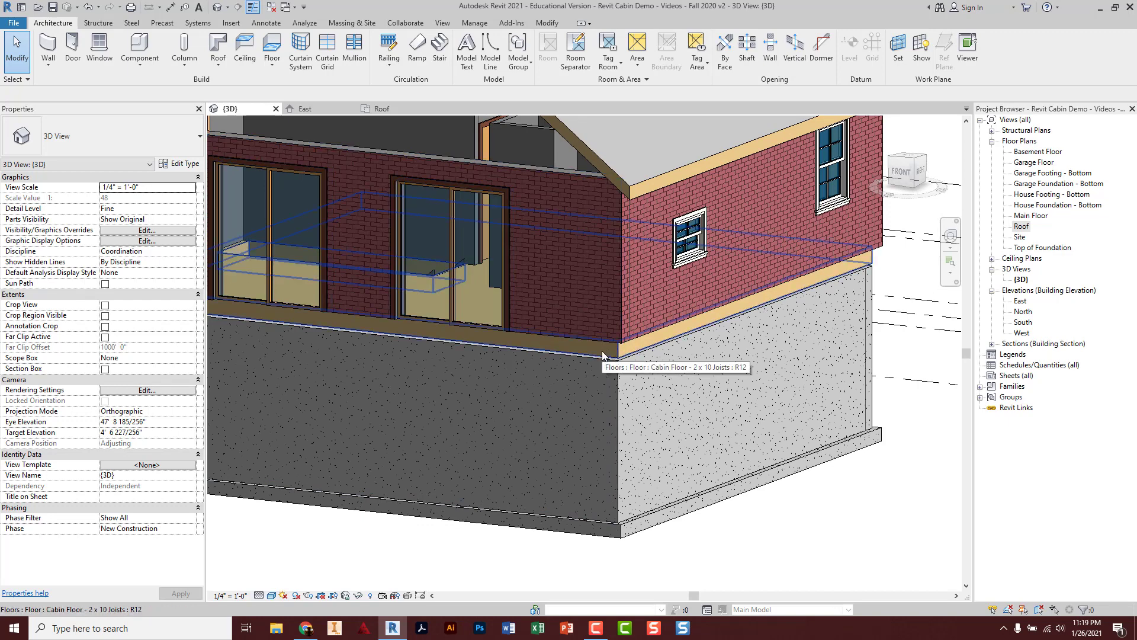
pyautogui.scroll(-4, 602, 355)
pyautogui.keyDown('shift'); pyautogui.moveTo(602, 375); pyautogui.dragTo(597, 406, button='middle'); pyautogui.keyUp('shift')
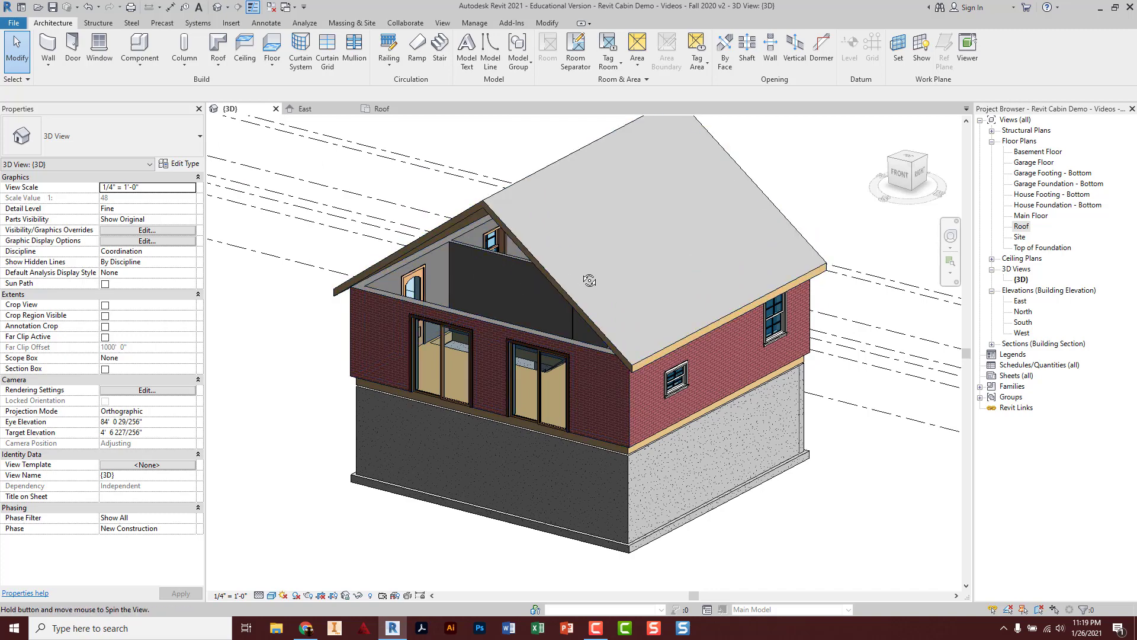
pyautogui.keyDown('shift'); pyautogui.moveTo(457, 248); pyautogui.dragTo(547, 274, button='middle'); pyautogui.keyUp('shift')
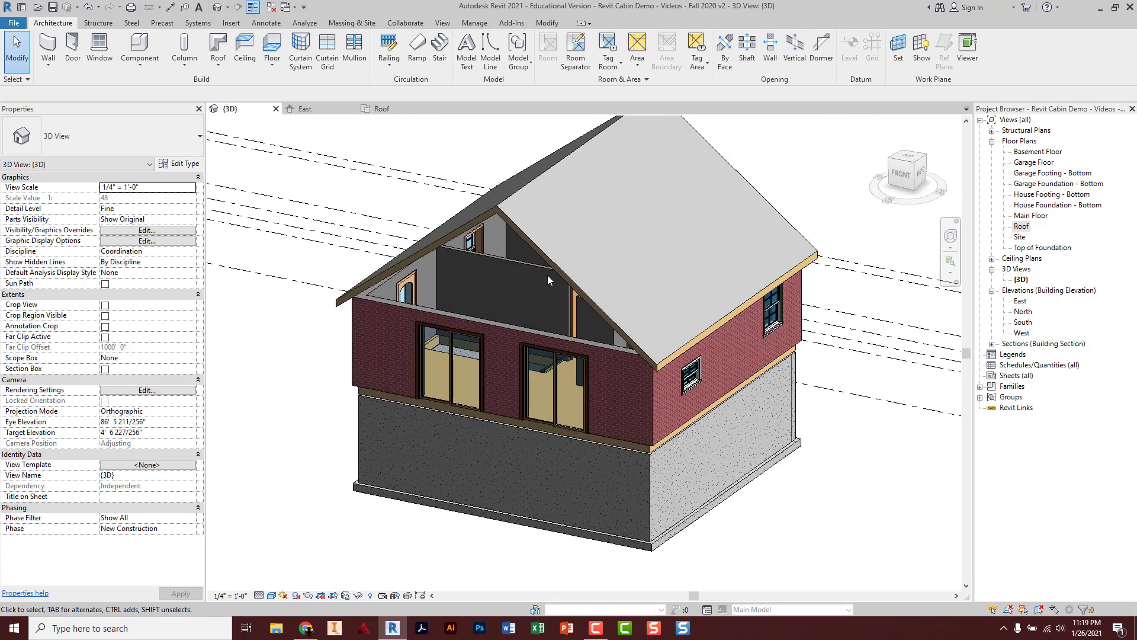
pyautogui.click(478, 323)
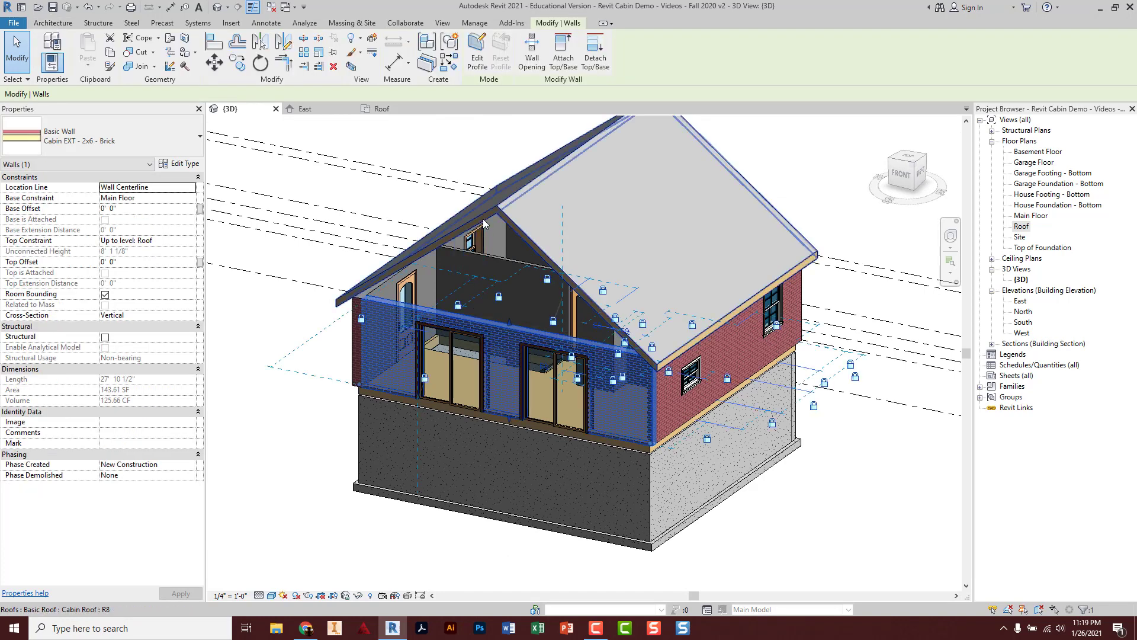
pyautogui.click(456, 322)
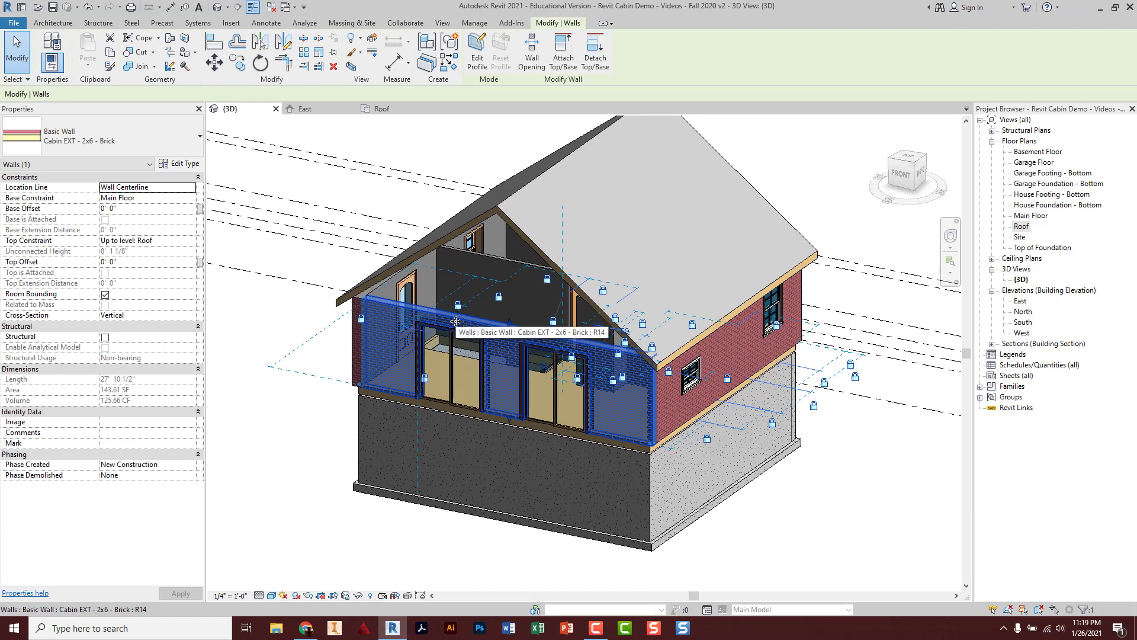
pyautogui.click(544, 61)
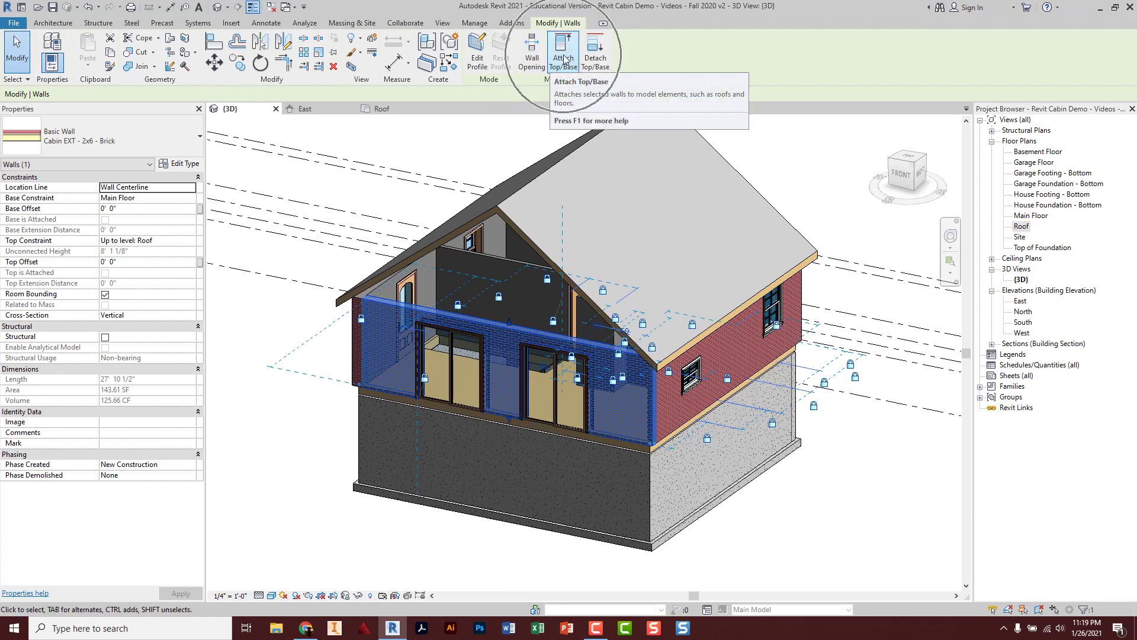
pyautogui.click(564, 59)
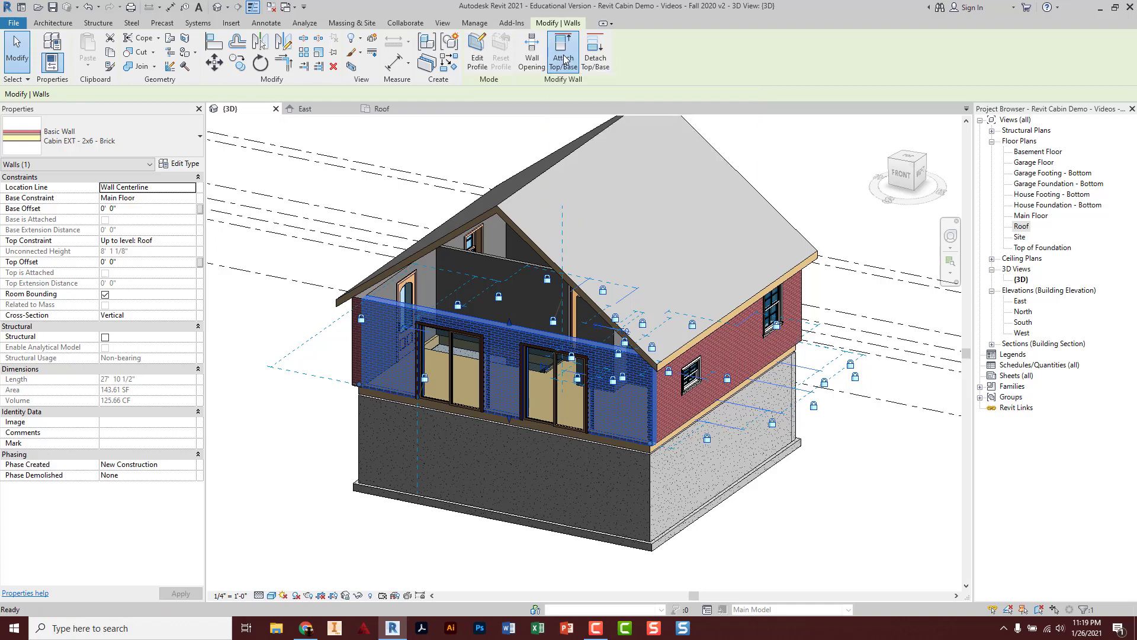
pyautogui.click(527, 183)
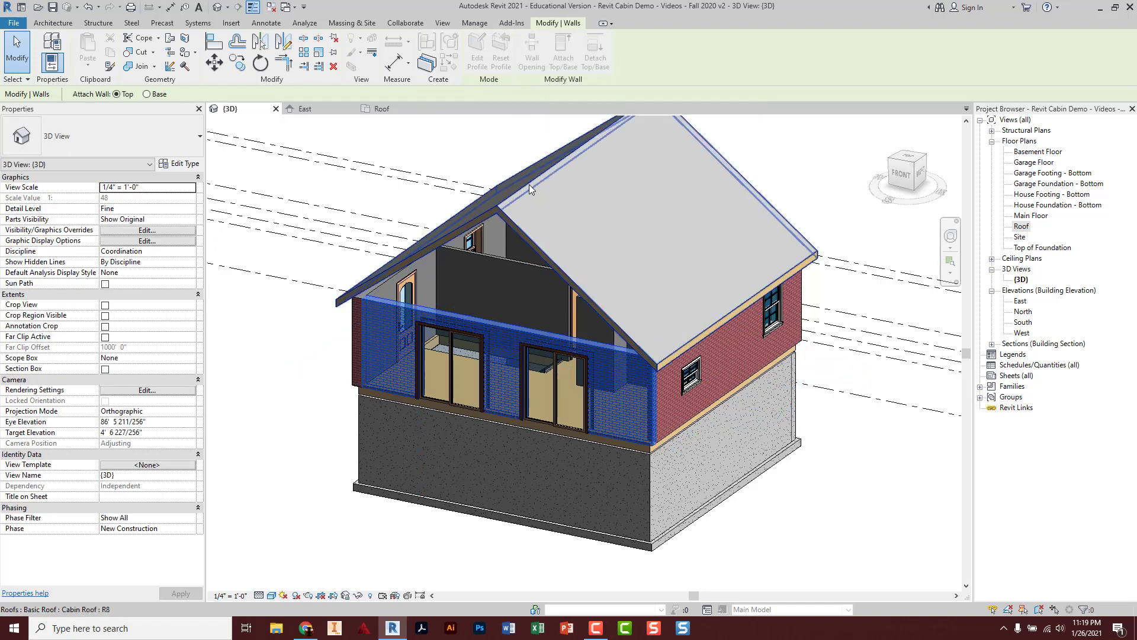
pyautogui.click(528, 183)
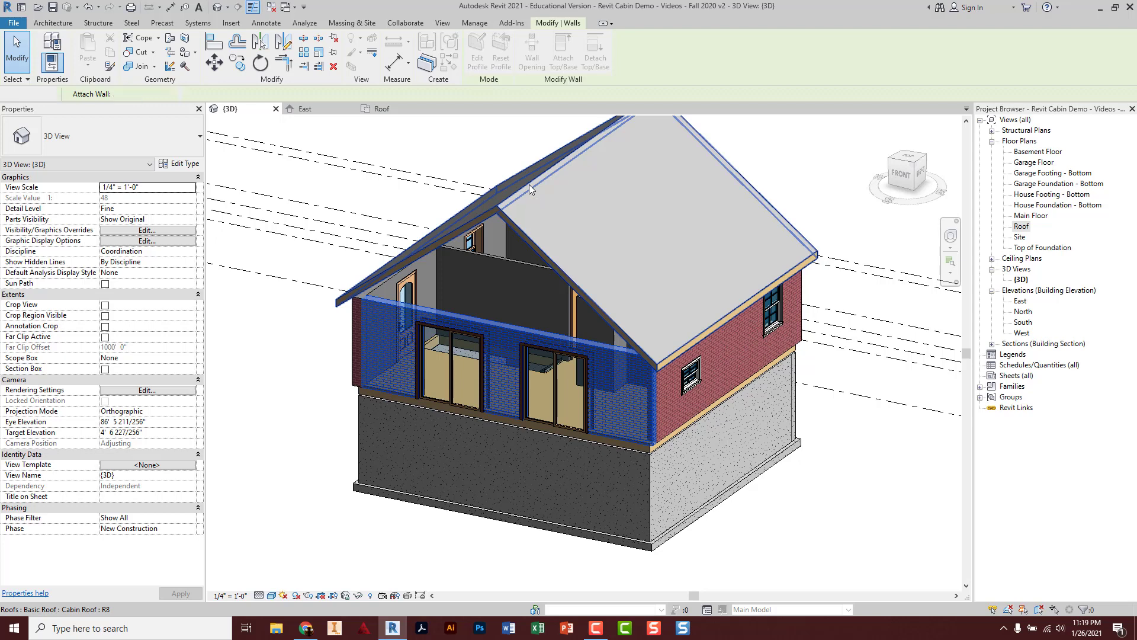
pyautogui.click(507, 153)
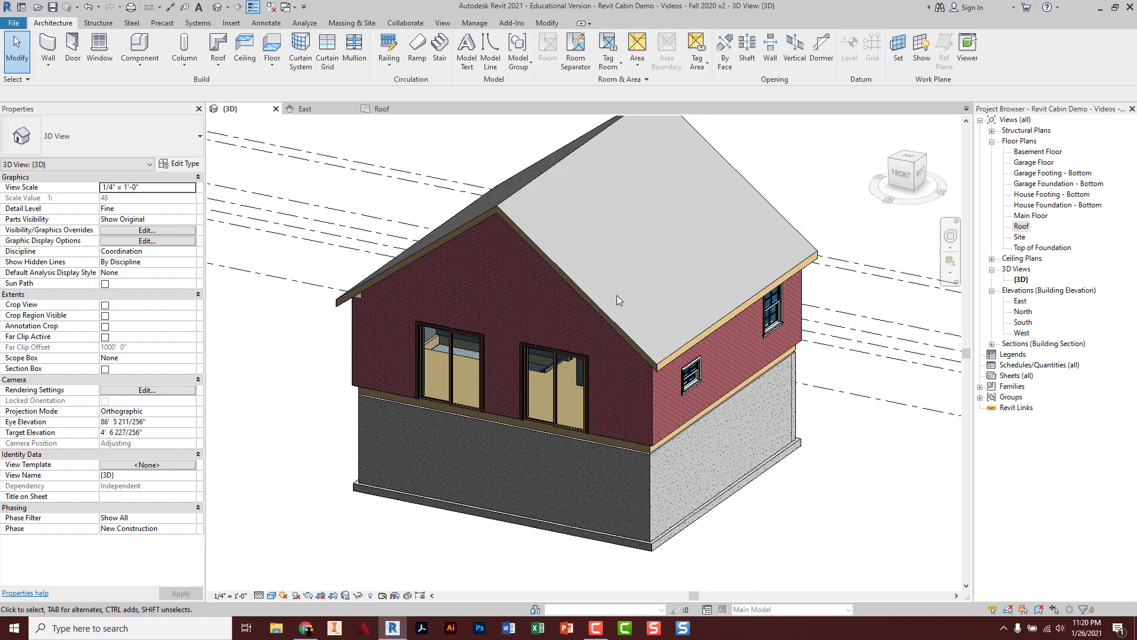
# Attach the top of the back brick wall with the two windows to the cabin roof
pyautogui.keyDown('shift'); pyautogui.moveTo(677, 286); pyautogui.dragTo(360, 297, button='middle'); pyautogui.keyUp('shift')
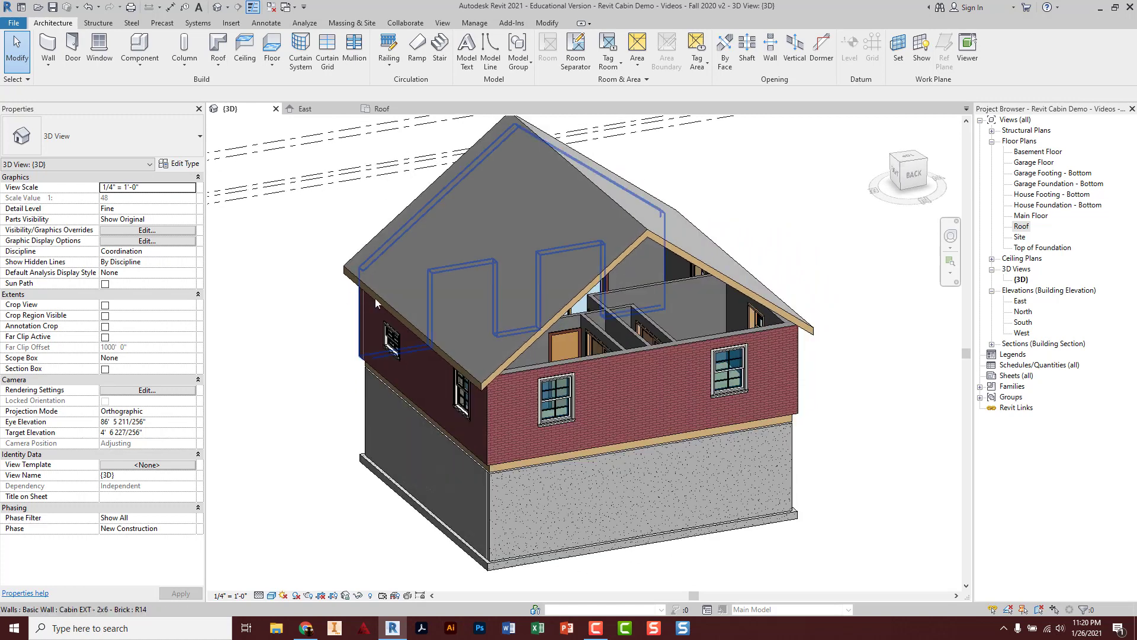
pyautogui.click(692, 343)
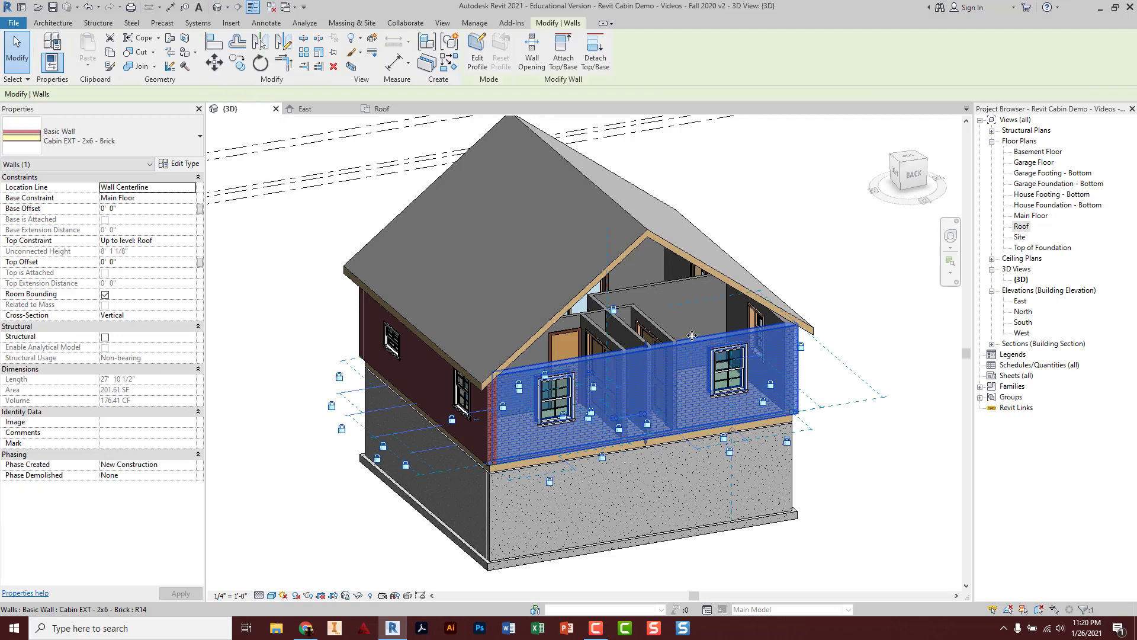
pyautogui.press('ctrl')
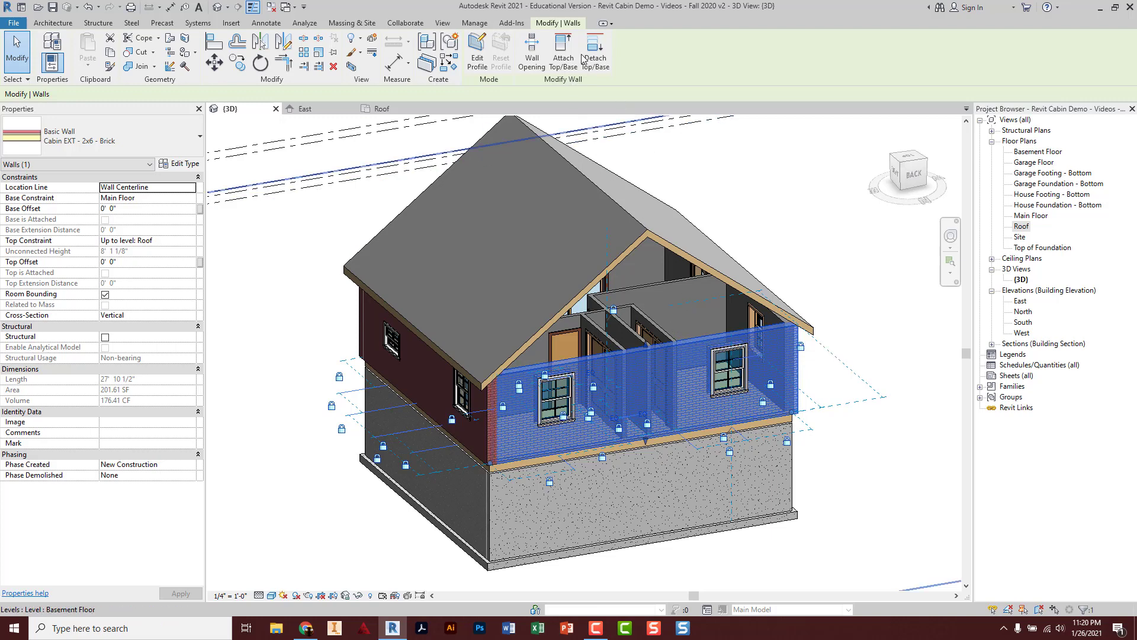
pyautogui.click(563, 51)
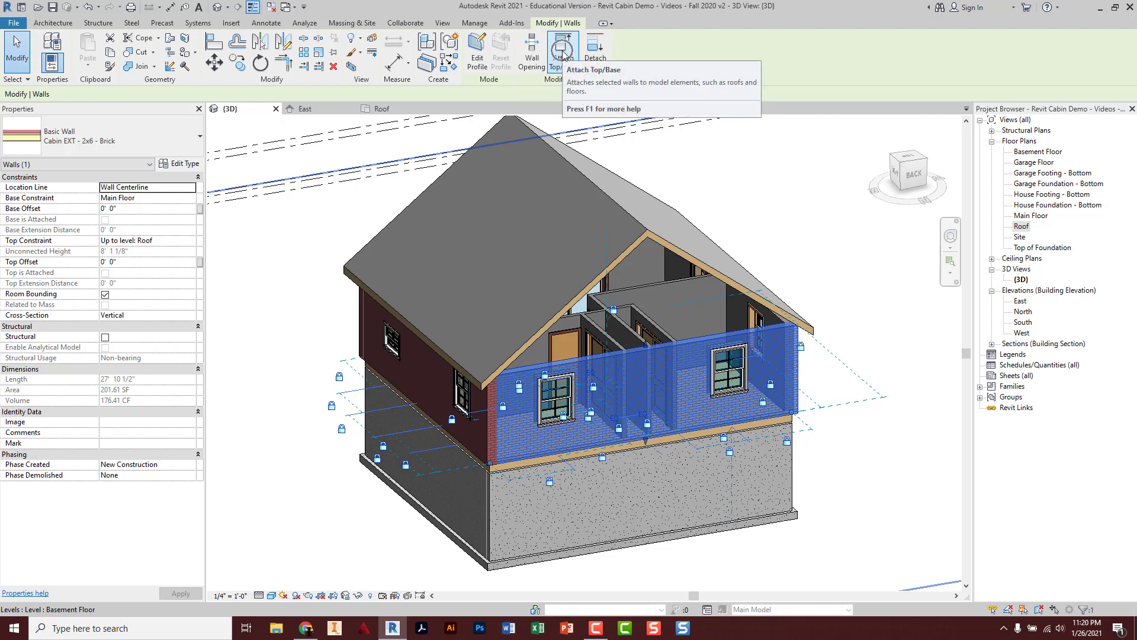
pyautogui.click(563, 52)
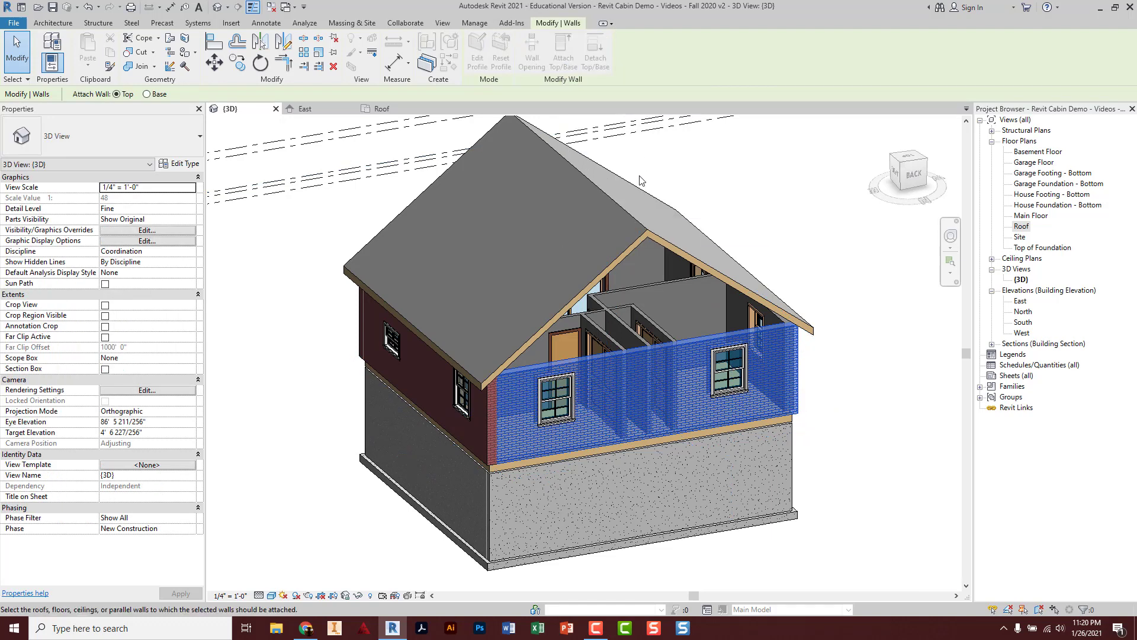
pyautogui.click(622, 205)
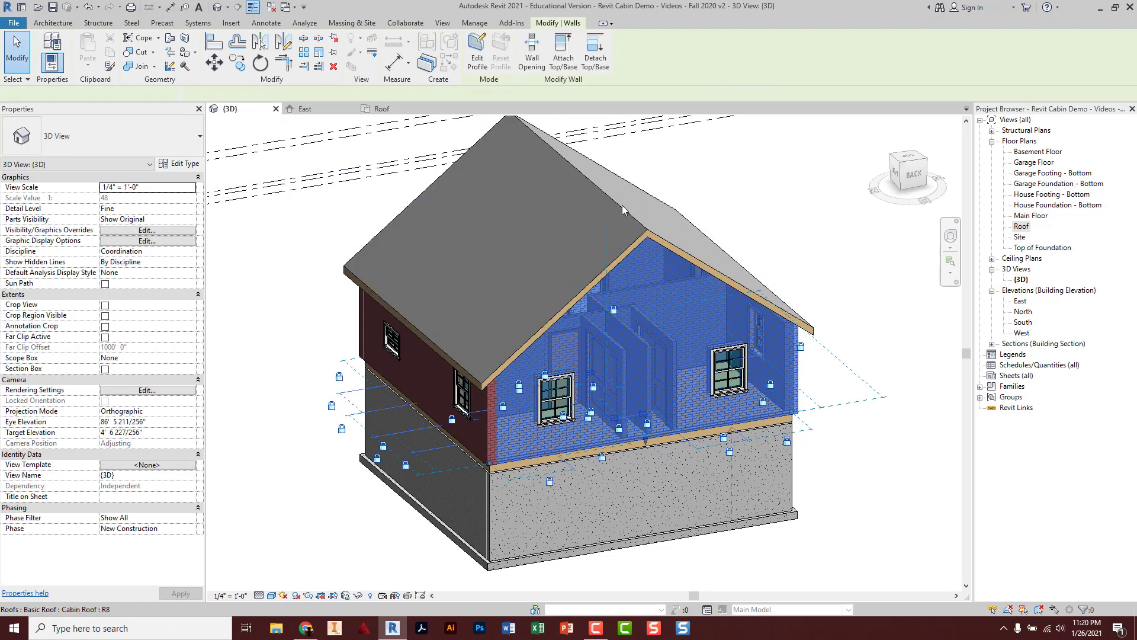
pyautogui.click(763, 194)
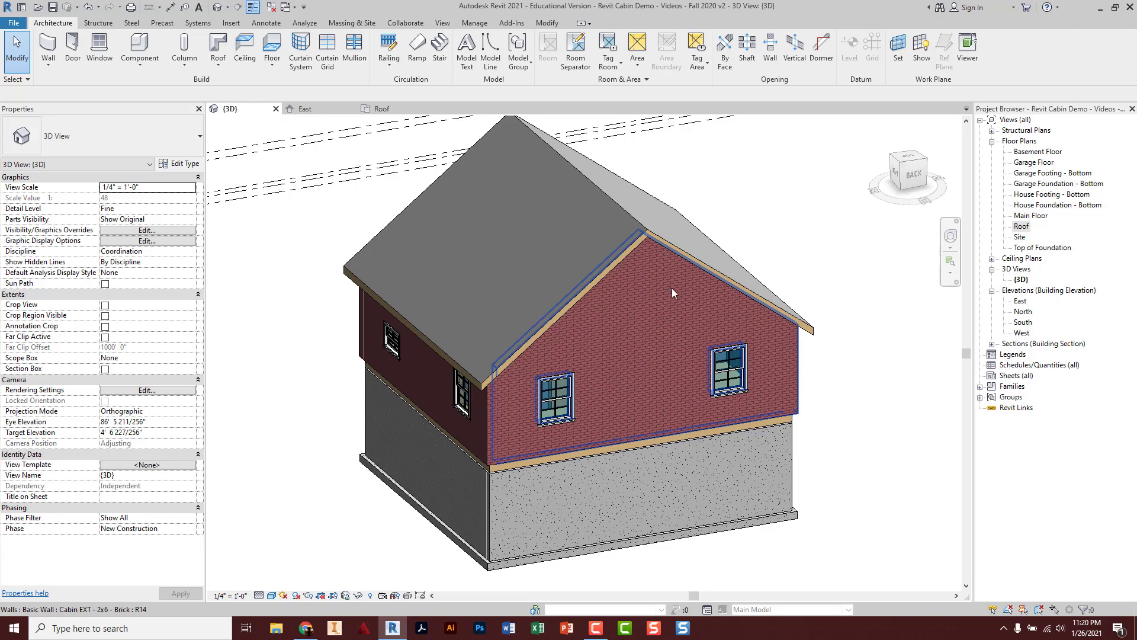
# Examine the brick overhang at the foundation corner, and open the Section 1 building section
pyautogui.keyDown('shift'); pyautogui.moveTo(584, 339); pyautogui.dragTo(711, 313, button='middle'); pyautogui.keyUp('shift')
pyautogui.scroll(6, 716, 355)
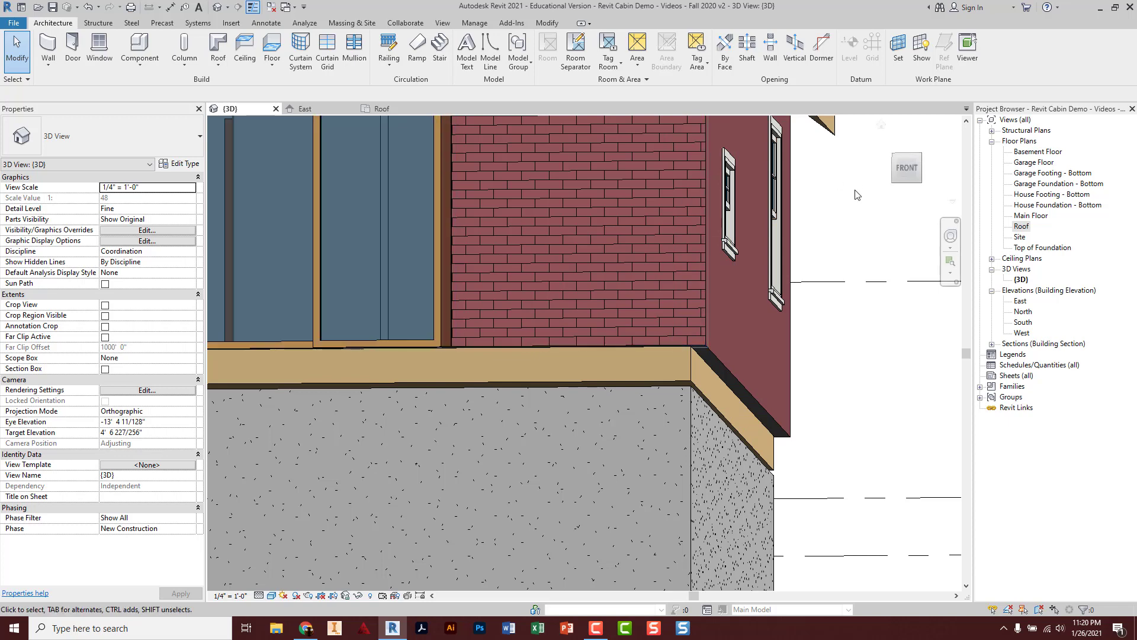
pyautogui.scroll(-3, 598, 236)
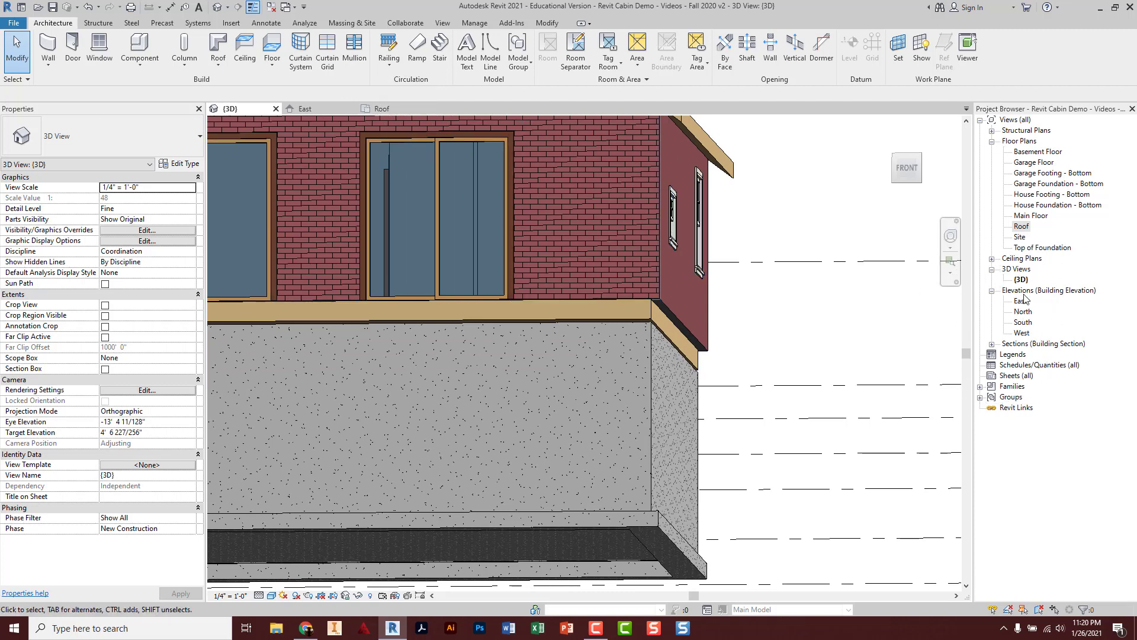
pyautogui.click(993, 344)
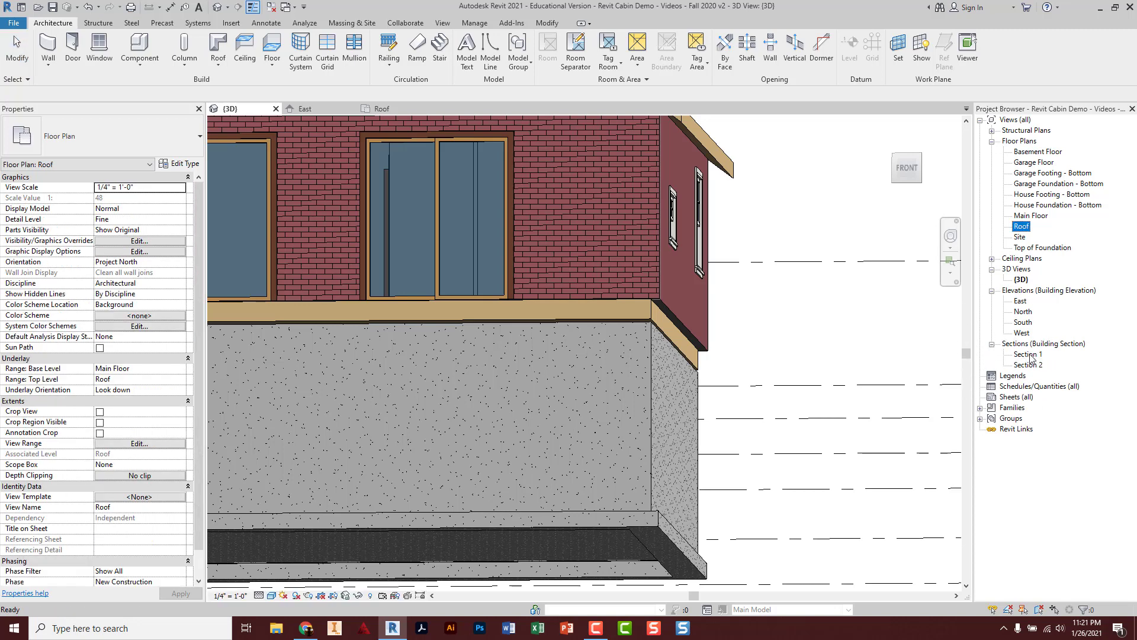
pyautogui.doubleClick(1030, 354)
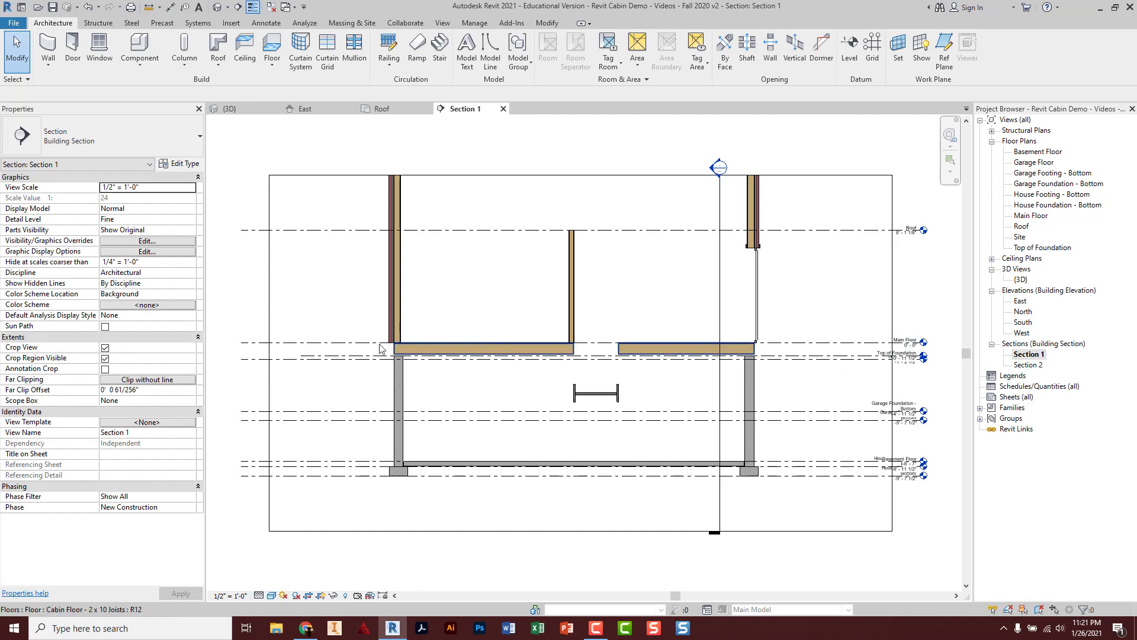
# Open the layer structure of the Cabin EXT - 2x6 - Brick wall type for editing, using the exterior wall above the floor edge
pyautogui.scroll(3, 390, 349)
pyautogui.scroll(6, 390, 350)
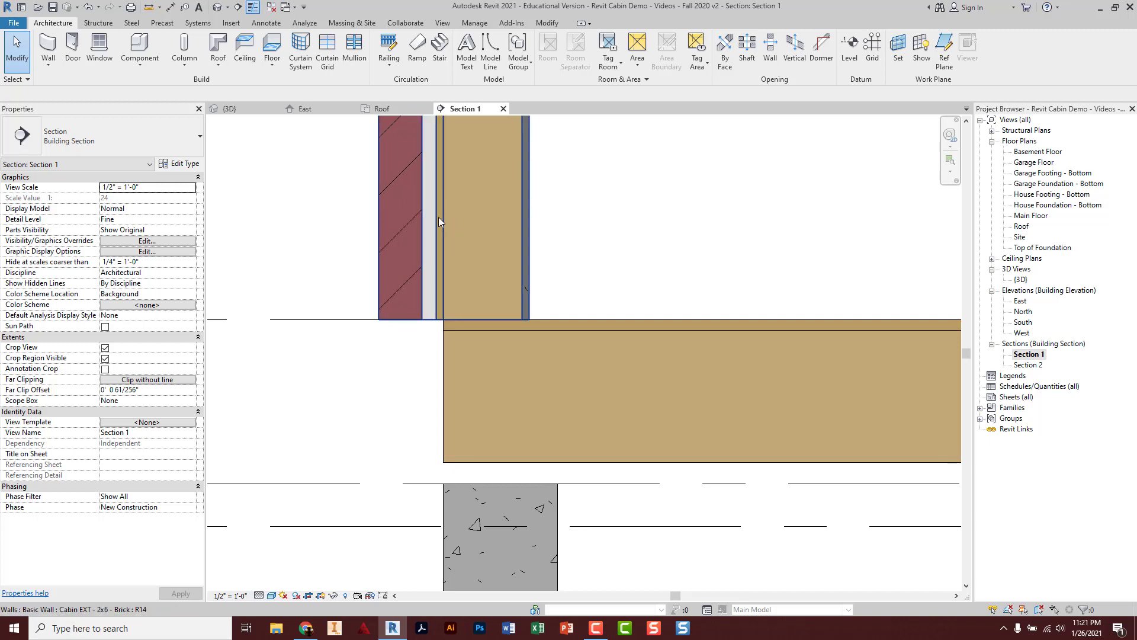
pyautogui.click(441, 231)
pyautogui.scroll(-3, 441, 230)
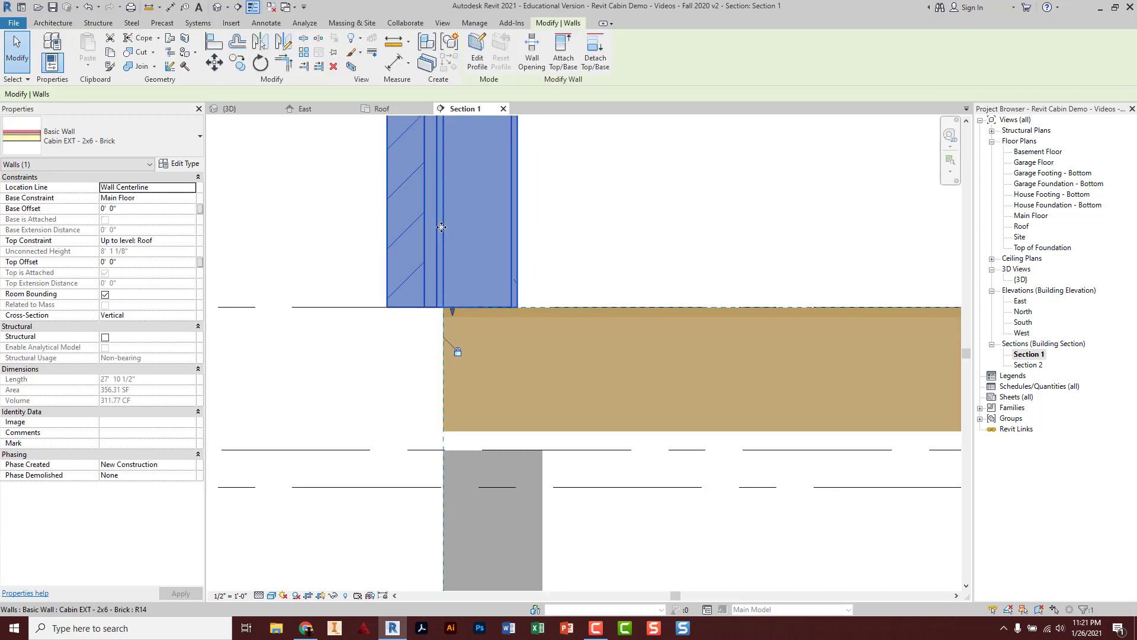
pyautogui.scroll(-1, 442, 229)
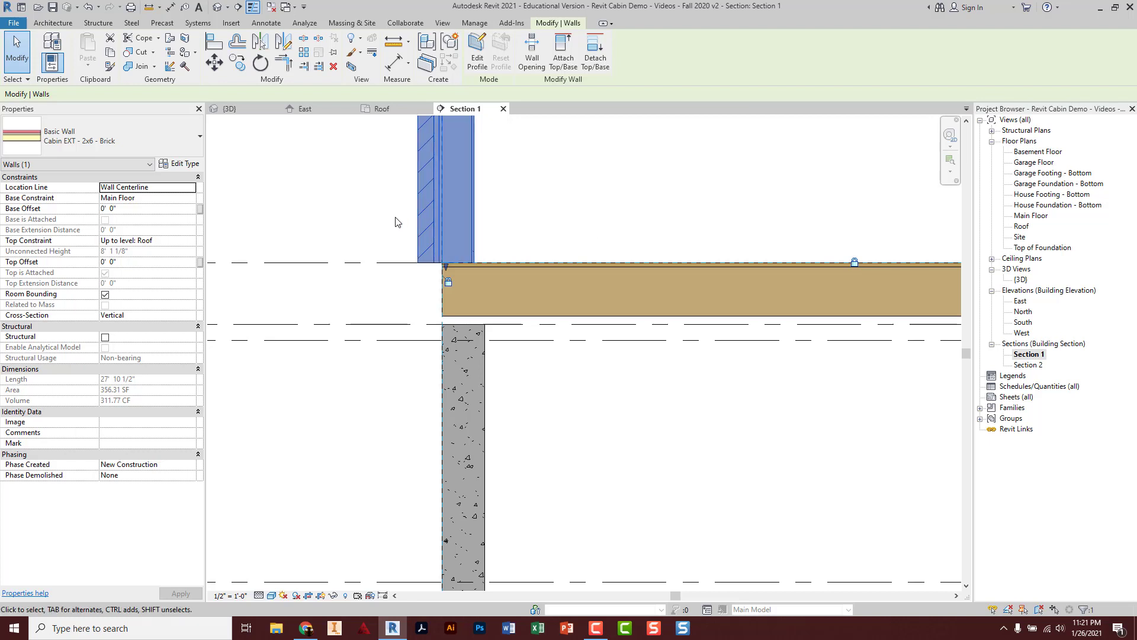
pyautogui.moveTo(393, 213); pyautogui.dragTo(383, 282, button='middle')
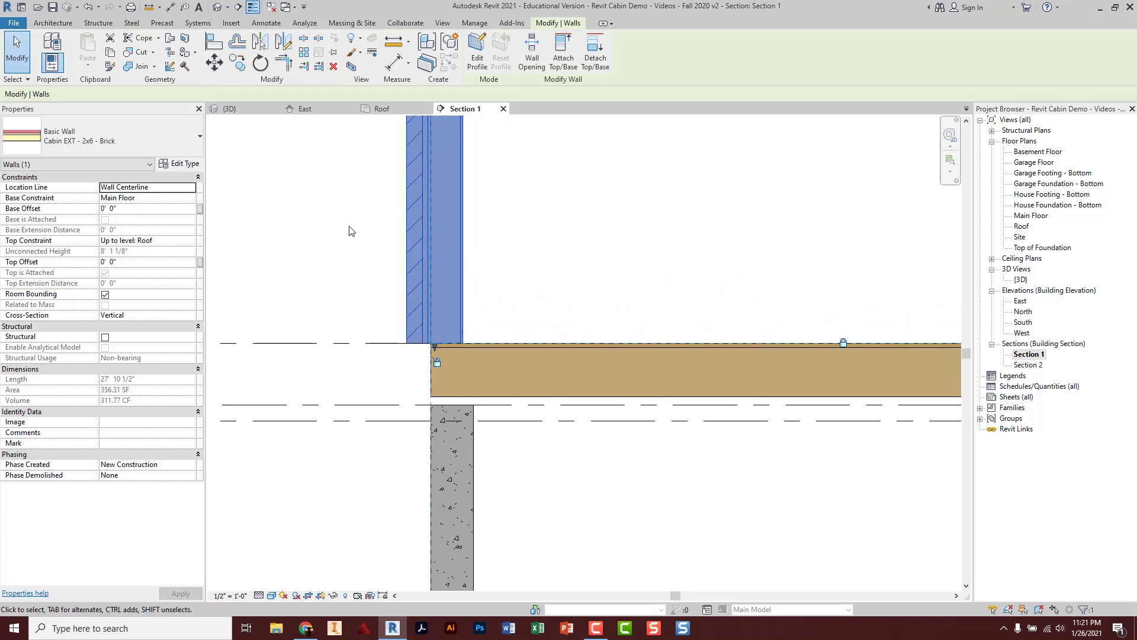
pyautogui.click(178, 169)
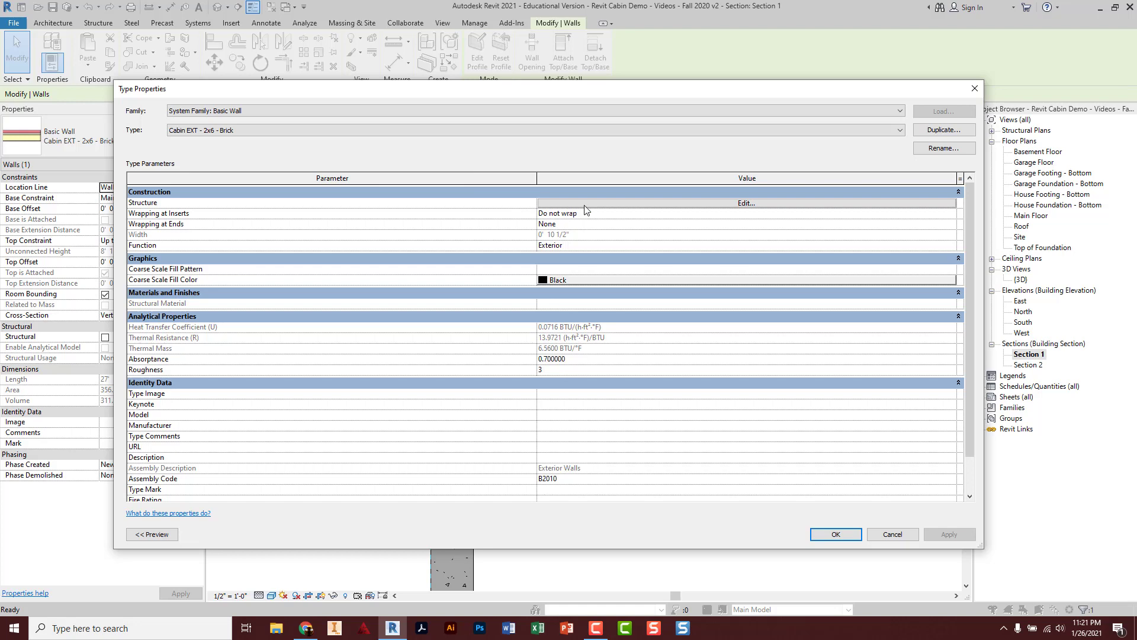
pyautogui.click(584, 206)
pyautogui.click(596, 202)
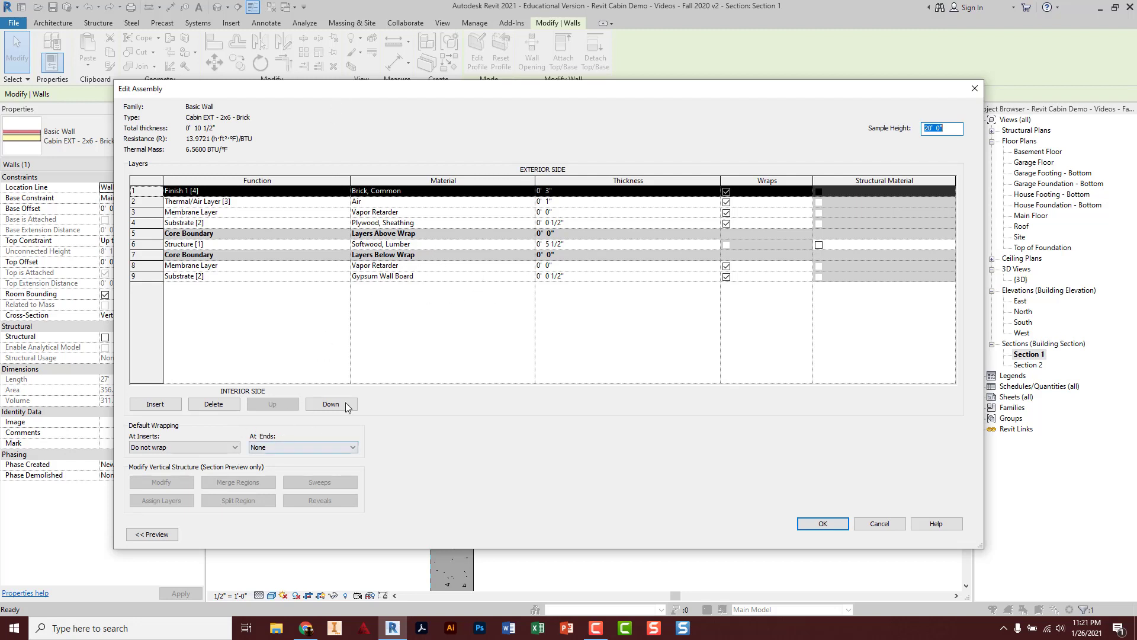
# Show the wall assembly preview, fit the dialog on screen, and set the preview view to Section: Modify type attributes
pyautogui.click(152, 534)
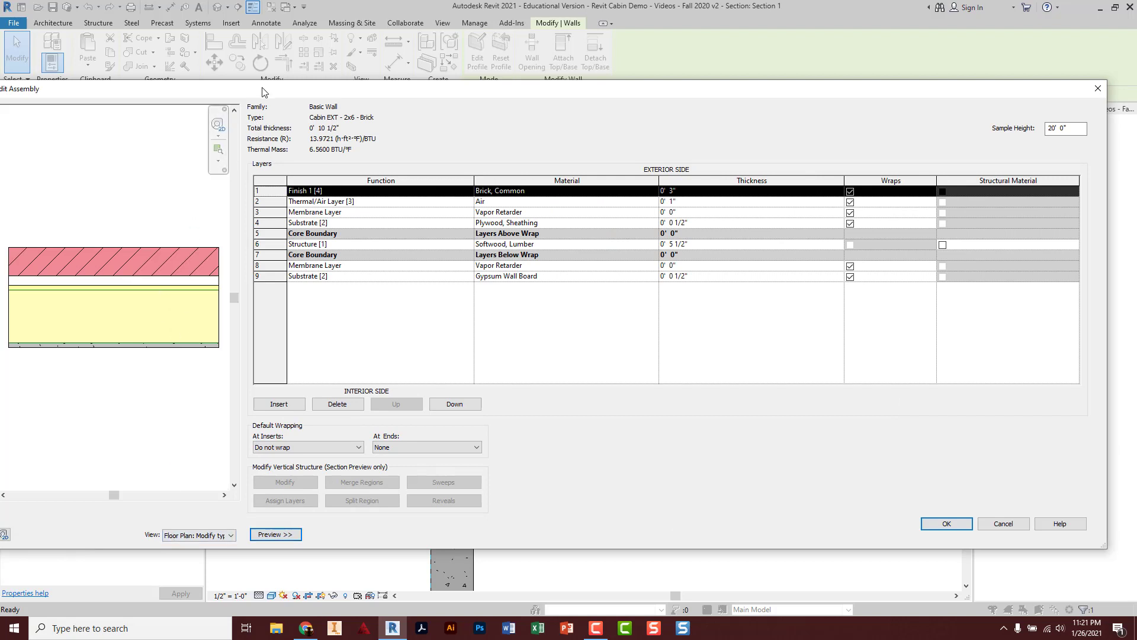
pyautogui.moveTo(264, 91); pyautogui.dragTo(371, 52)
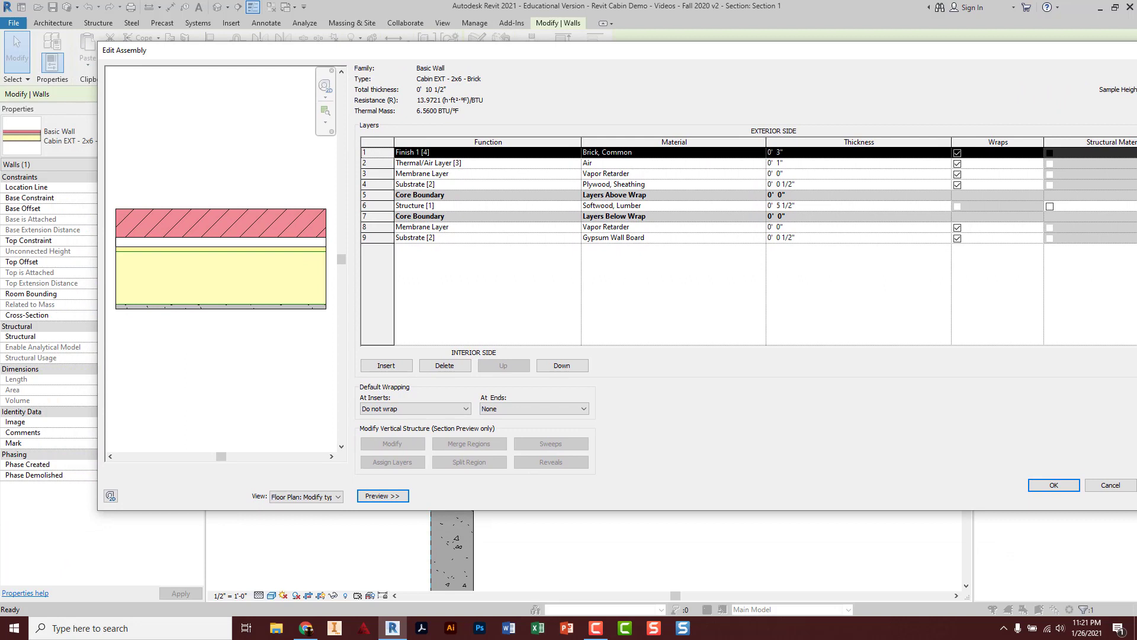
pyautogui.moveTo(1096, 530); pyautogui.dragTo(926, 544)
pyautogui.moveTo(920, 545); pyautogui.dragTo(920, 545)
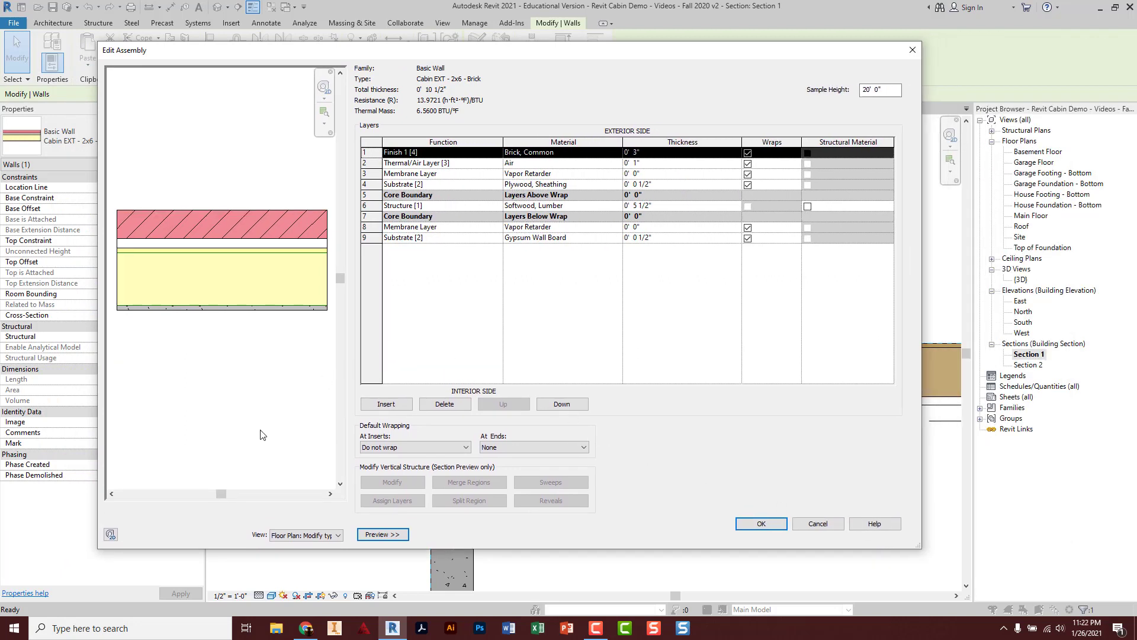
pyautogui.click(261, 287)
pyautogui.click(314, 536)
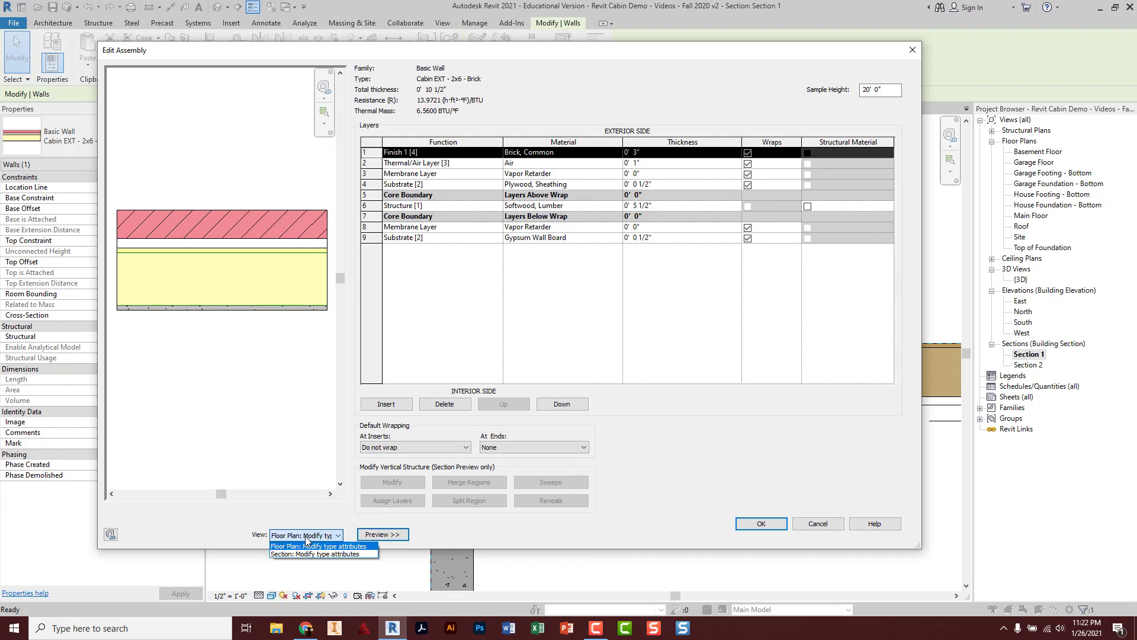
pyautogui.click(297, 541)
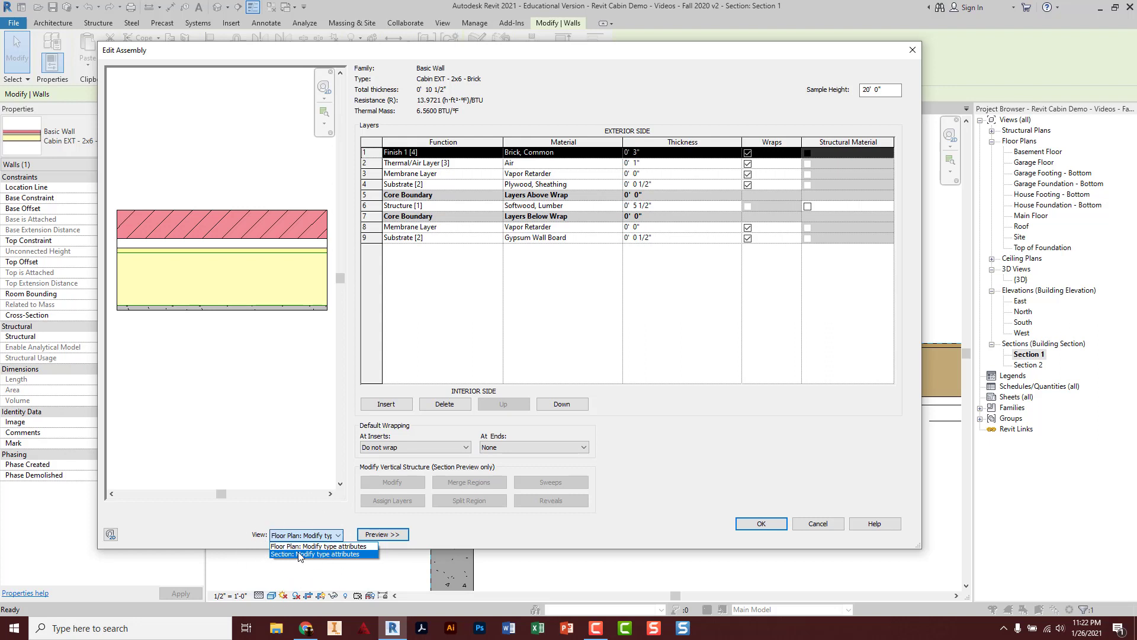
pyautogui.click(299, 554)
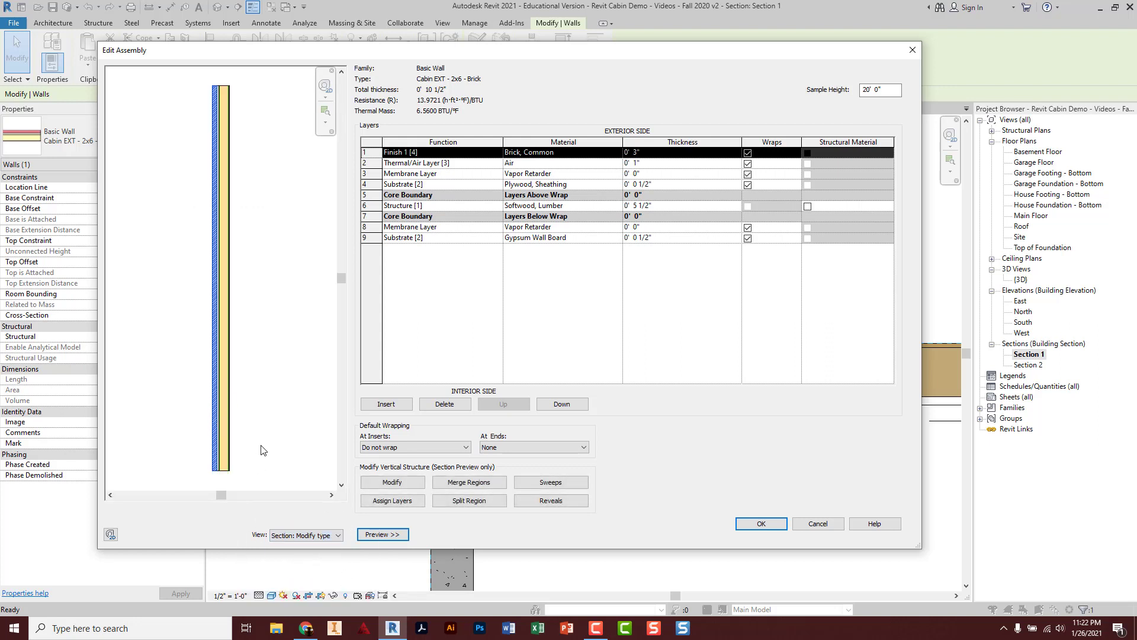
# Modify the vertical structure in the section preview to unlock the bottom edge of the exterior brick layer
pyautogui.scroll(3, 222, 481)
pyautogui.scroll(2, 221, 481)
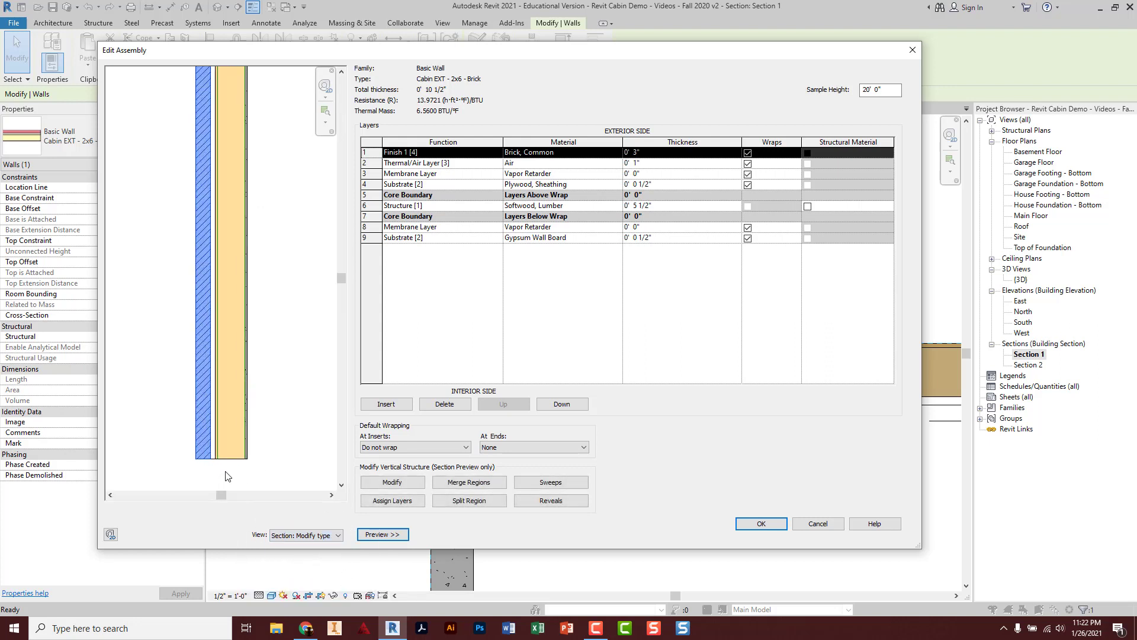
pyautogui.scroll(1, 222, 468)
pyautogui.scroll(3, 224, 466)
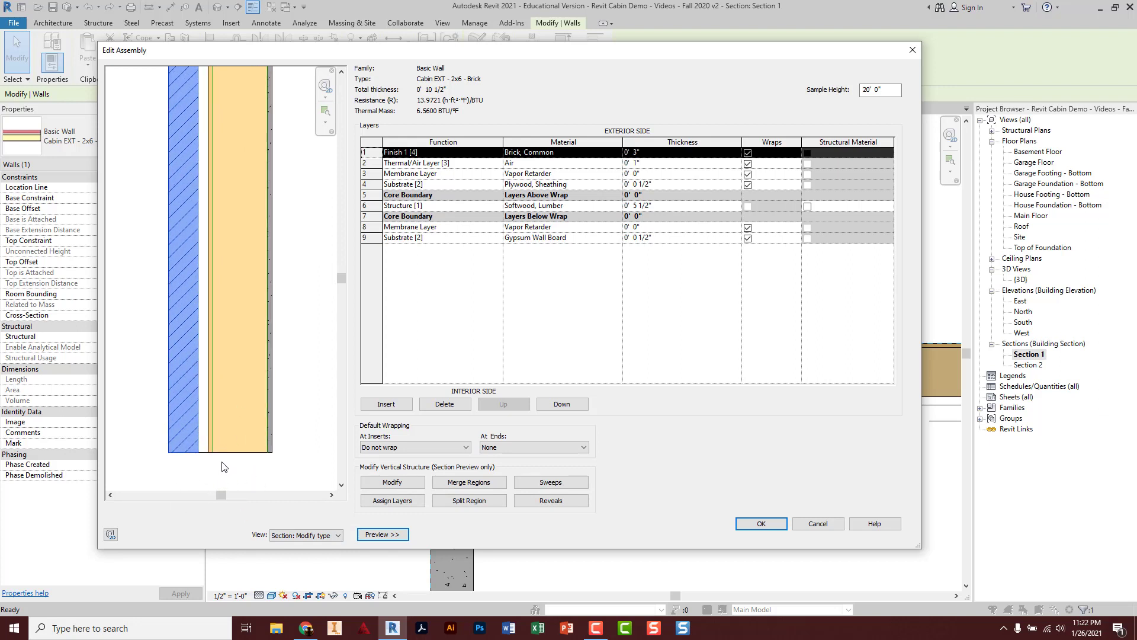
pyautogui.scroll(1, 173, 469)
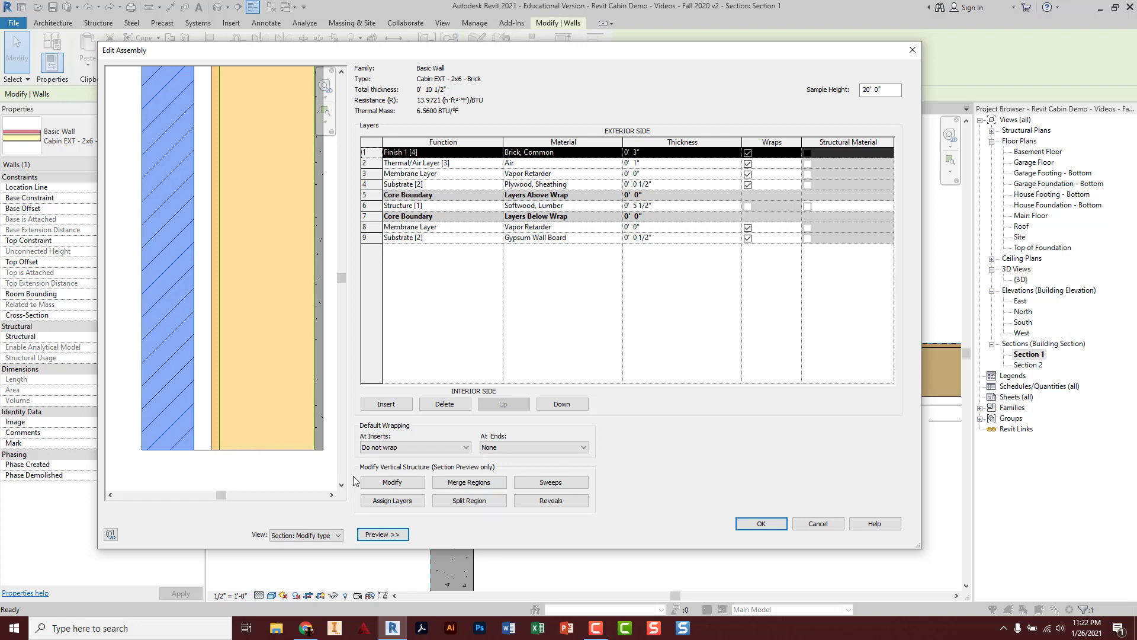
pyautogui.click(393, 483)
pyautogui.click(396, 485)
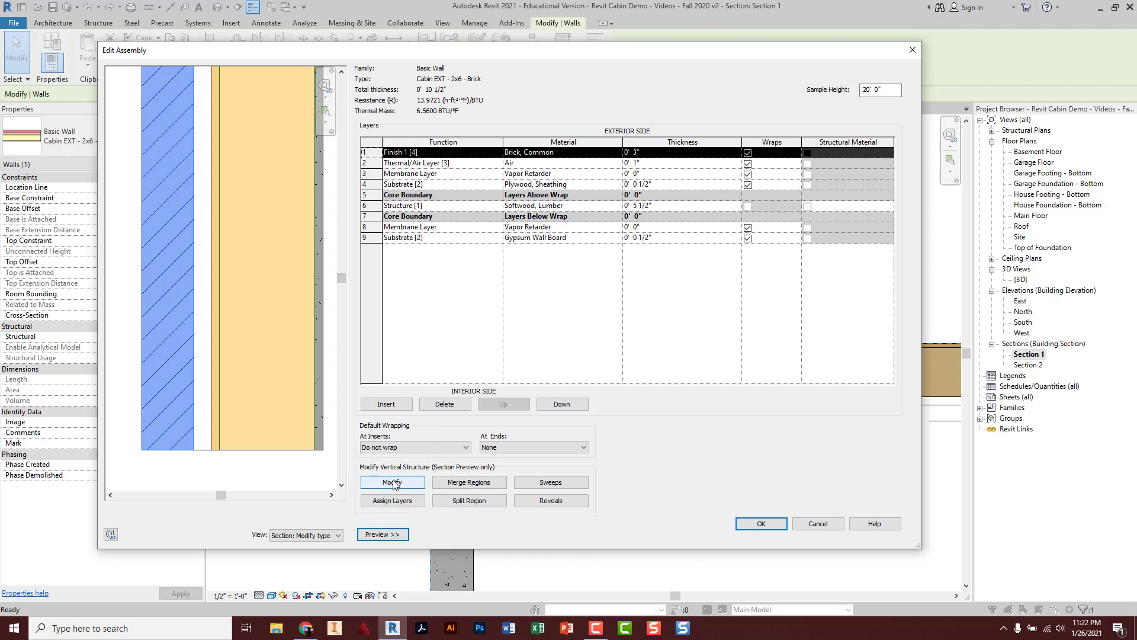
pyautogui.click(396, 485)
pyautogui.click(394, 483)
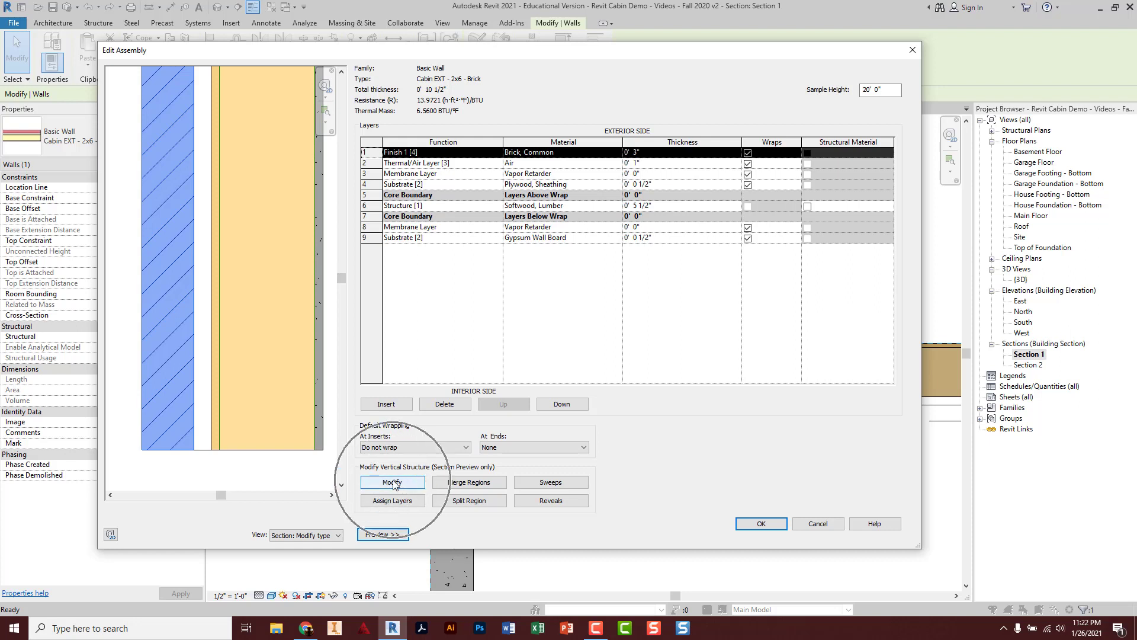
pyautogui.click(393, 483)
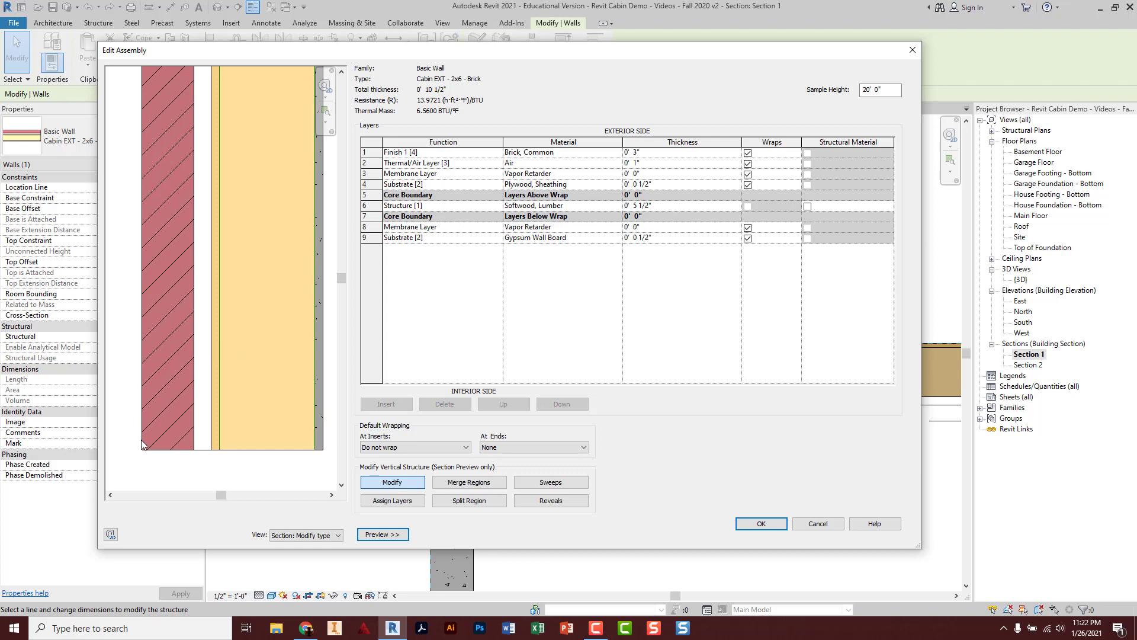
pyautogui.click(168, 454)
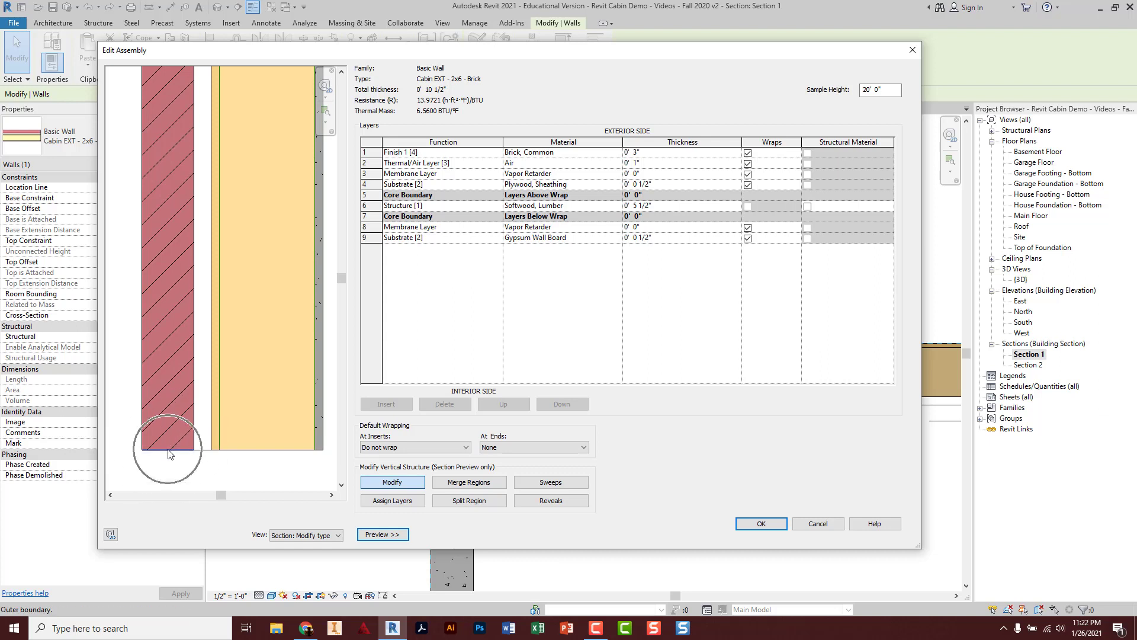
pyautogui.click(170, 455)
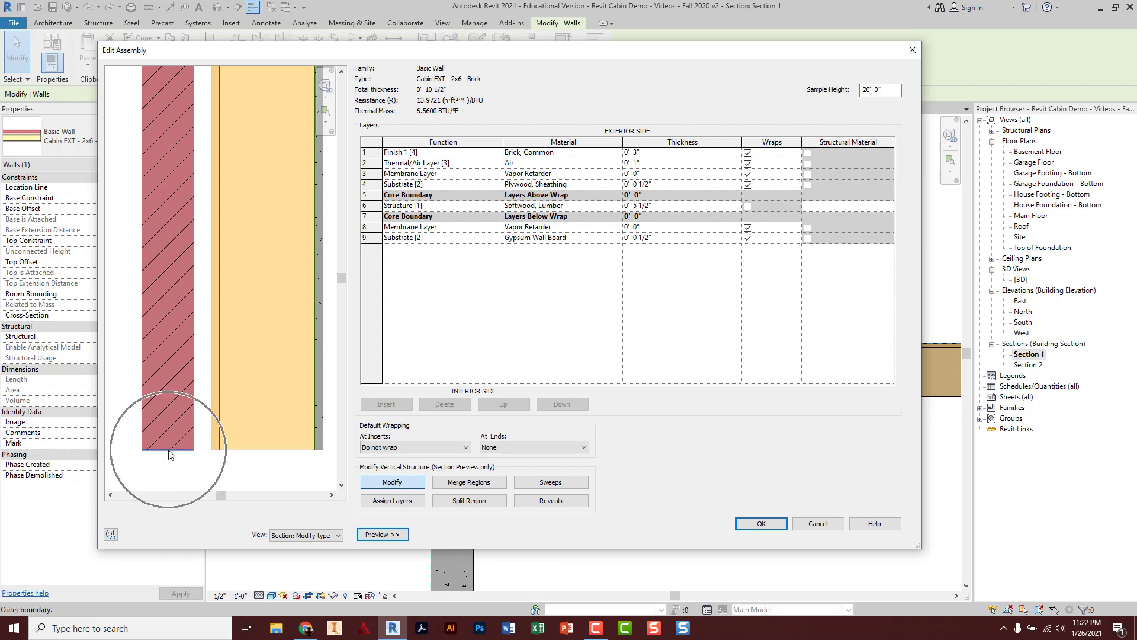
pyautogui.click(169, 455)
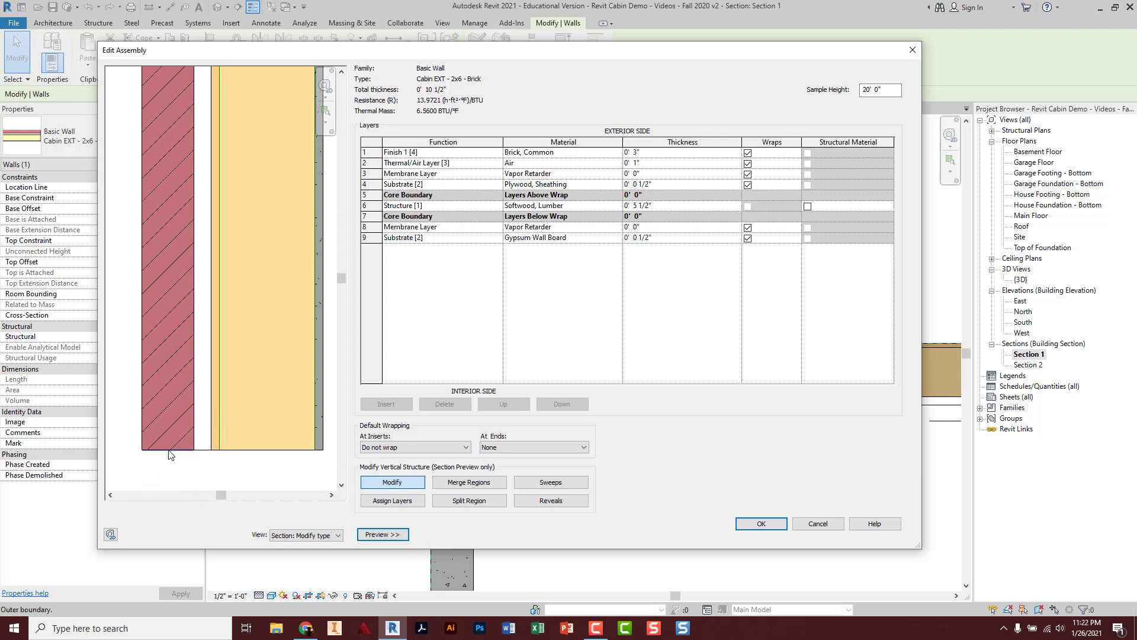
pyautogui.click(169, 454)
pyautogui.click(167, 433)
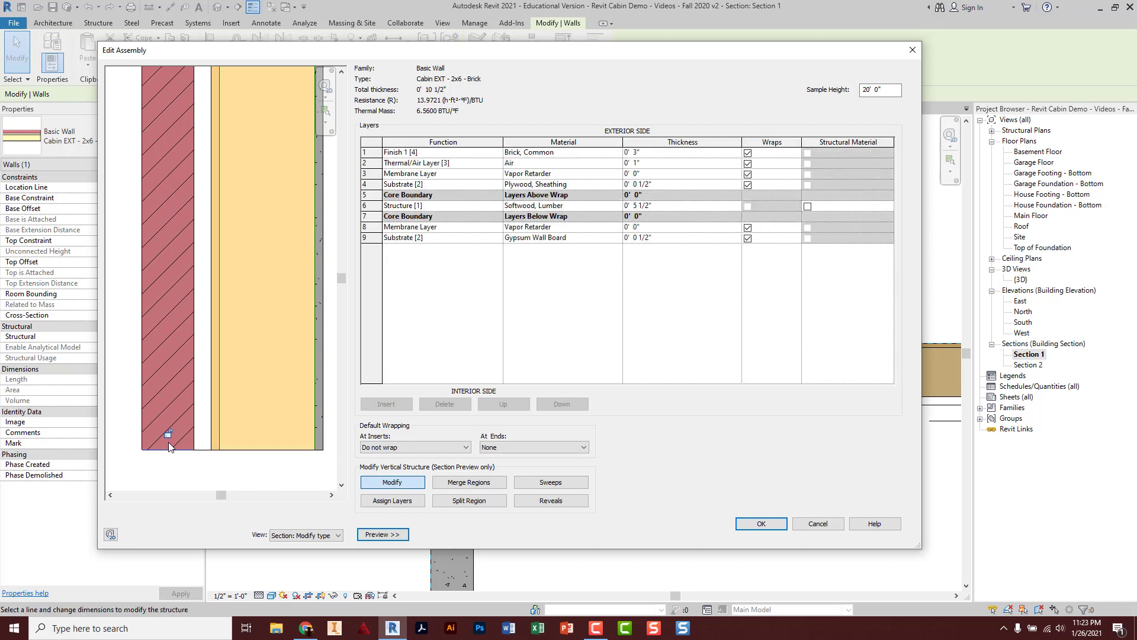
# Unlock the bottom edges of the air and plywood sheathing layers, and accept the assembly and wall type changes
pyautogui.click(203, 454)
pyautogui.click(202, 450)
pyautogui.click(202, 450)
pyautogui.click(202, 451)
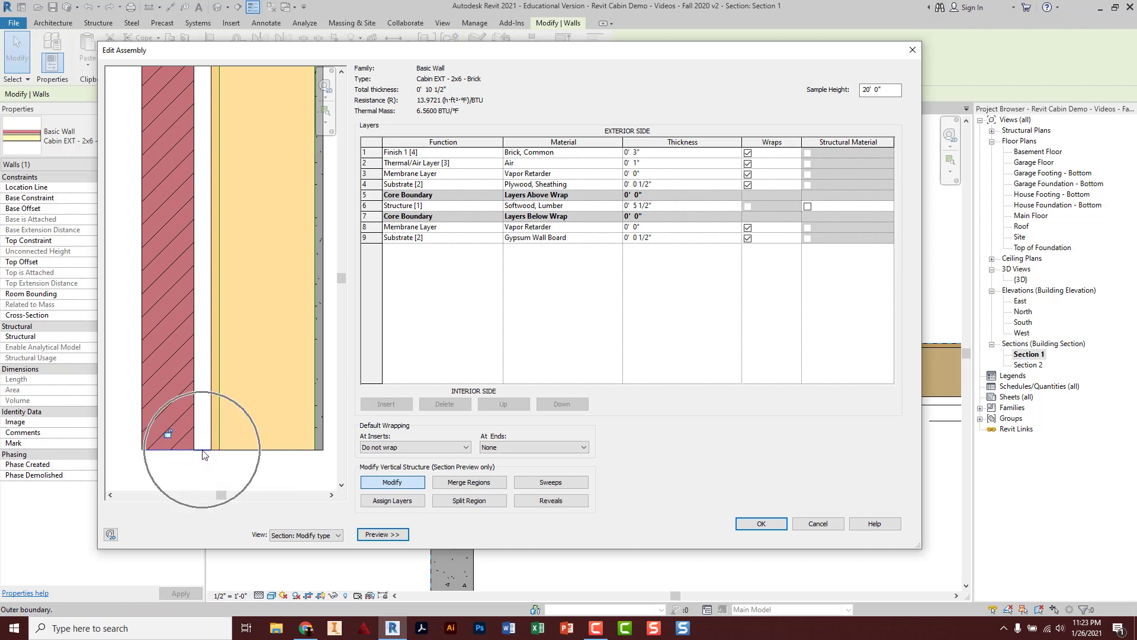
pyautogui.click(202, 450)
pyautogui.click(203, 451)
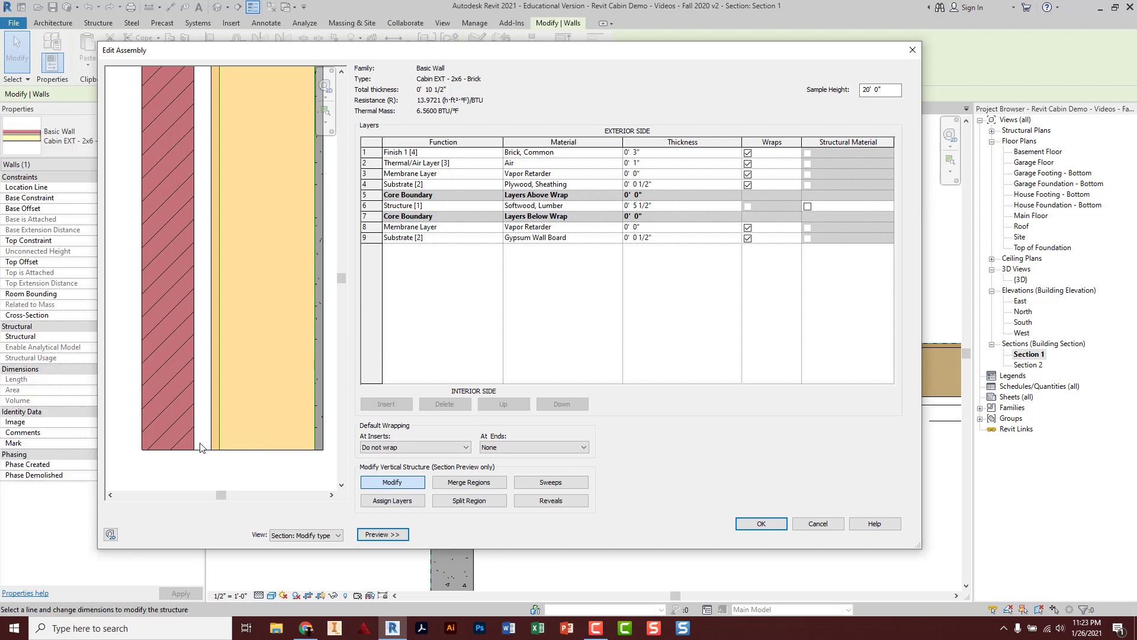
pyautogui.click(203, 451)
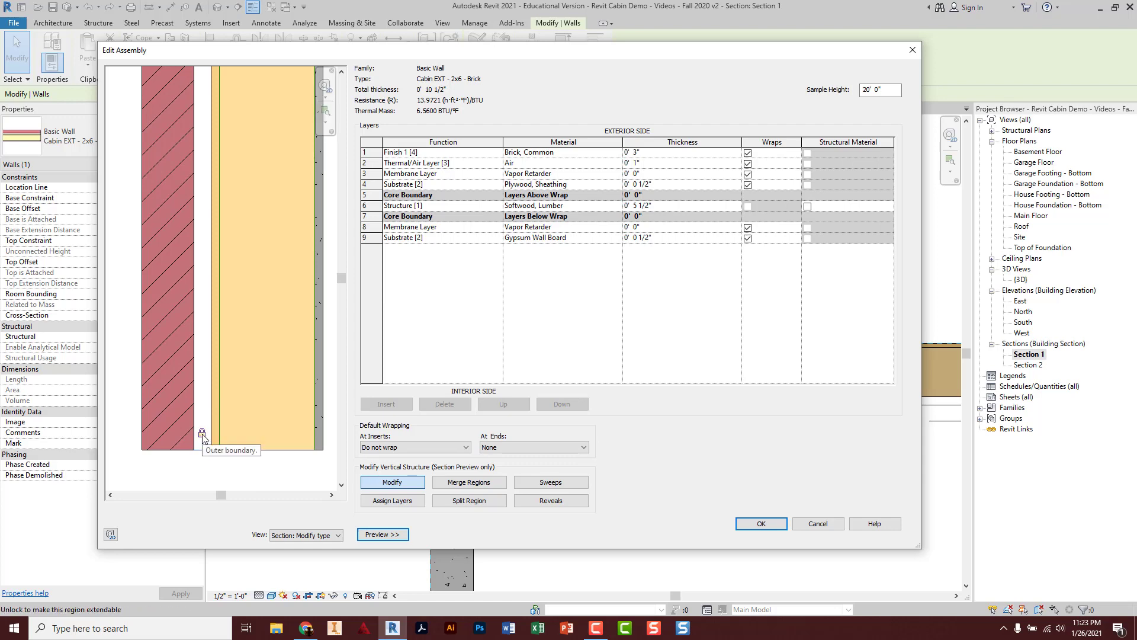
pyautogui.click(204, 438)
pyautogui.click(215, 434)
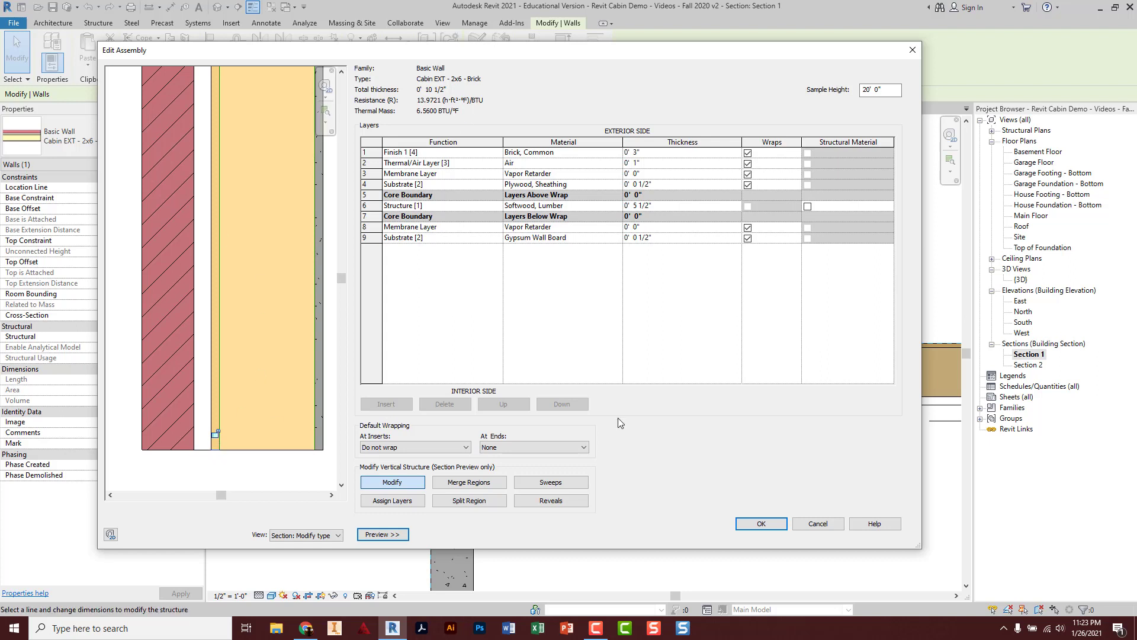
pyautogui.click(760, 525)
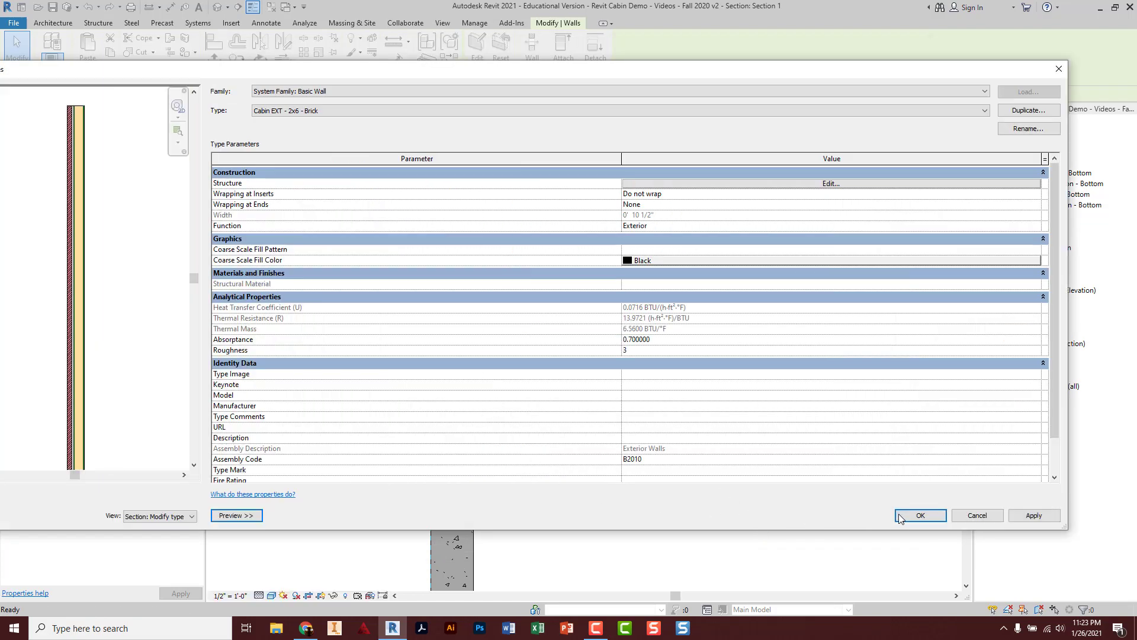
pyautogui.click(899, 517)
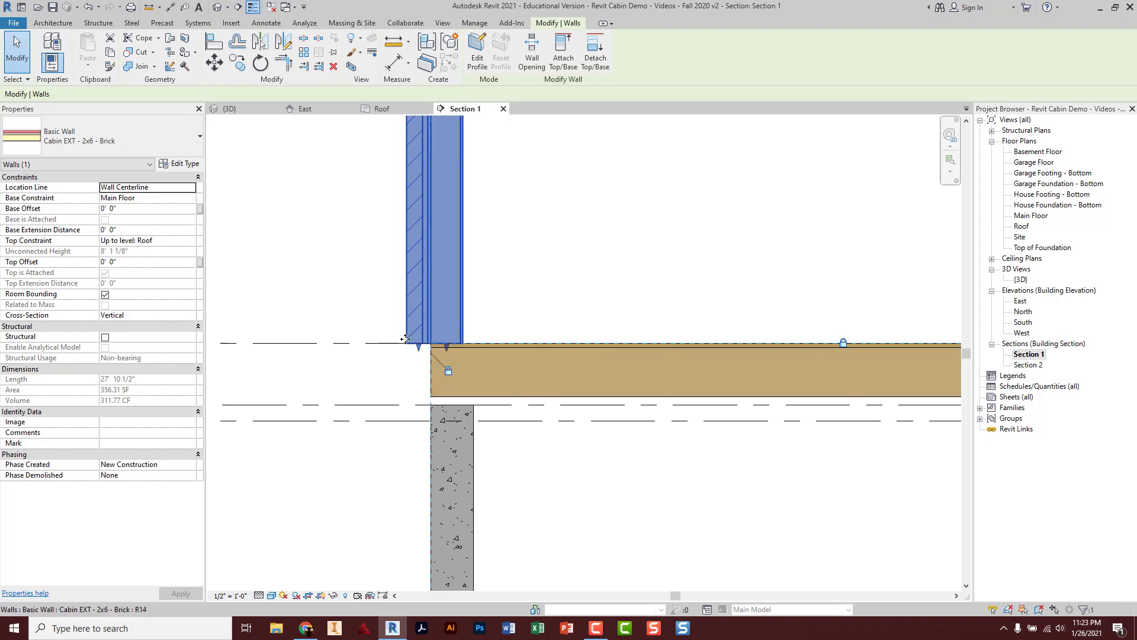
# Extend the unlocked outer layers of the selected wall past the floor edge to the foundation top, a base extension of -0' 11 1/2"
pyautogui.click(446, 318)
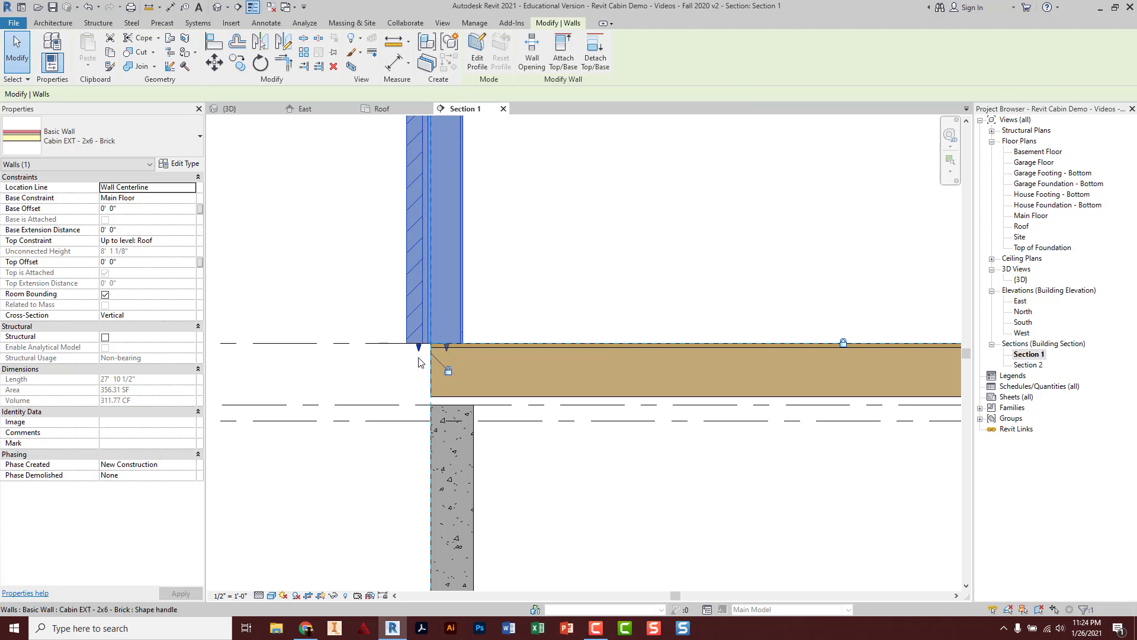
pyautogui.moveTo(418, 349); pyautogui.dragTo(418, 370)
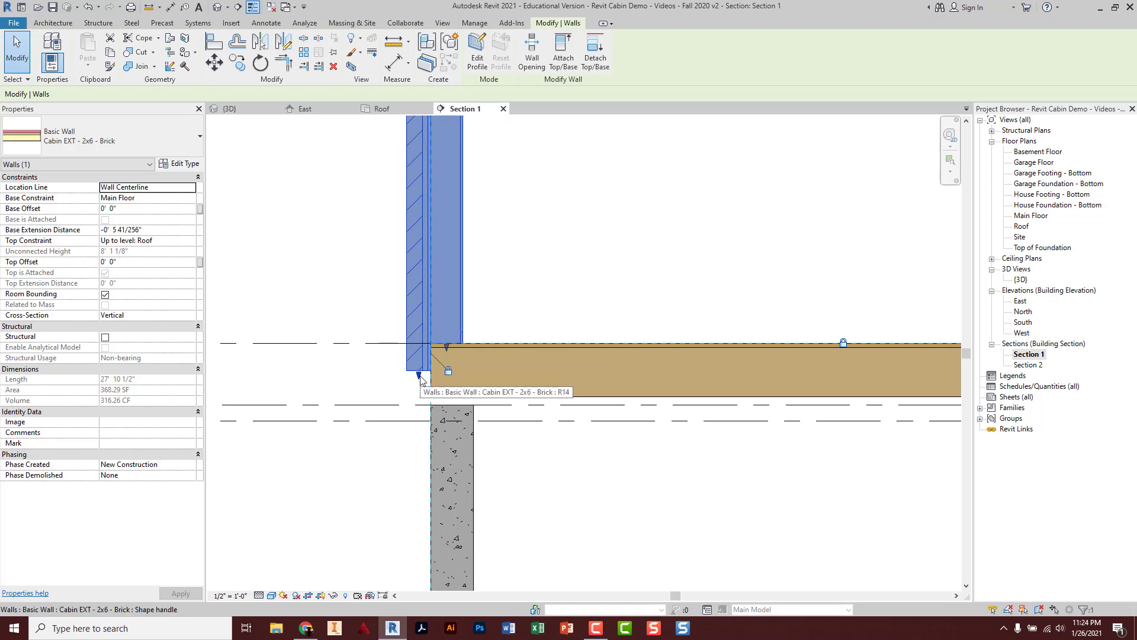
pyautogui.moveTo(420, 380); pyautogui.dragTo(421, 404)
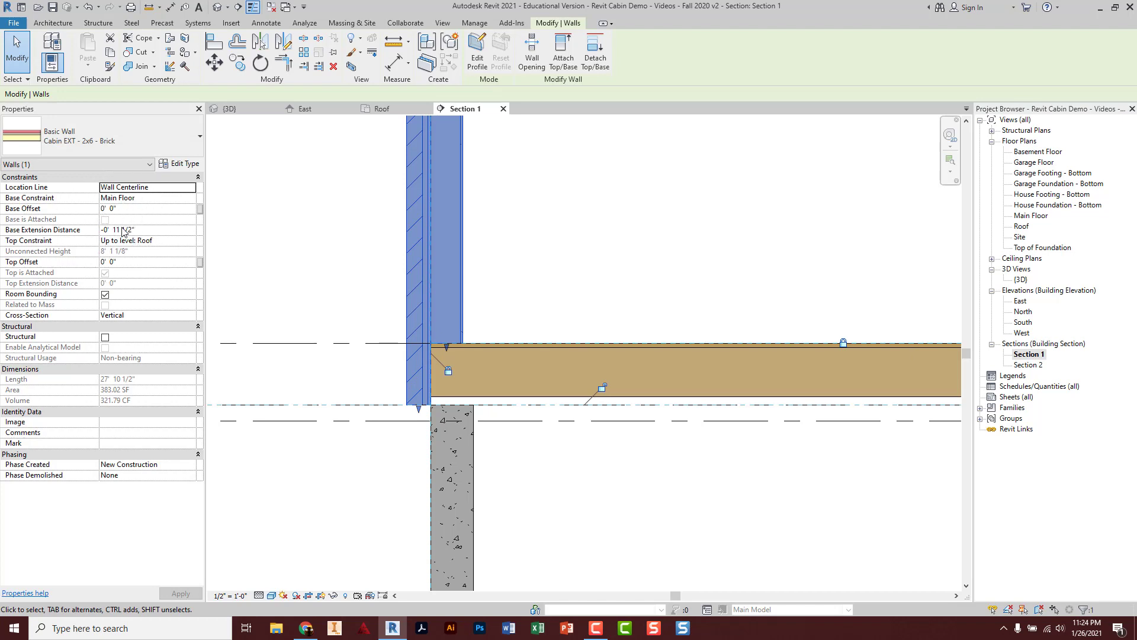
pyautogui.click(323, 306)
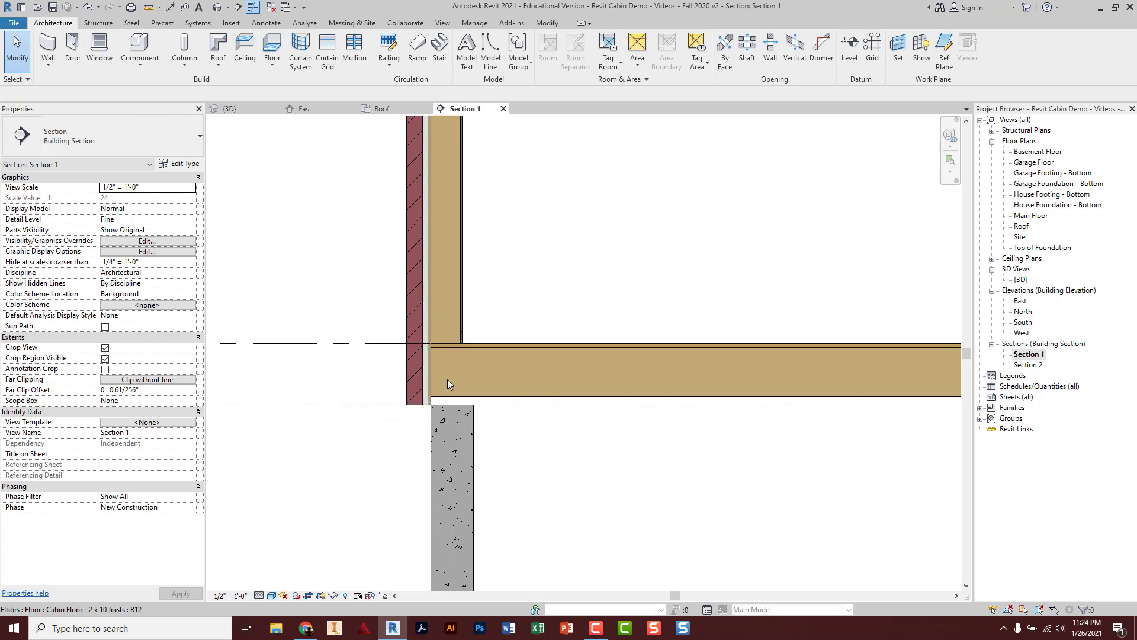
# In the 3D view, set the Base Extension Distance of the front gable wall and both side brick walls to -0' 11 1/2"
pyautogui.press('ctrl')
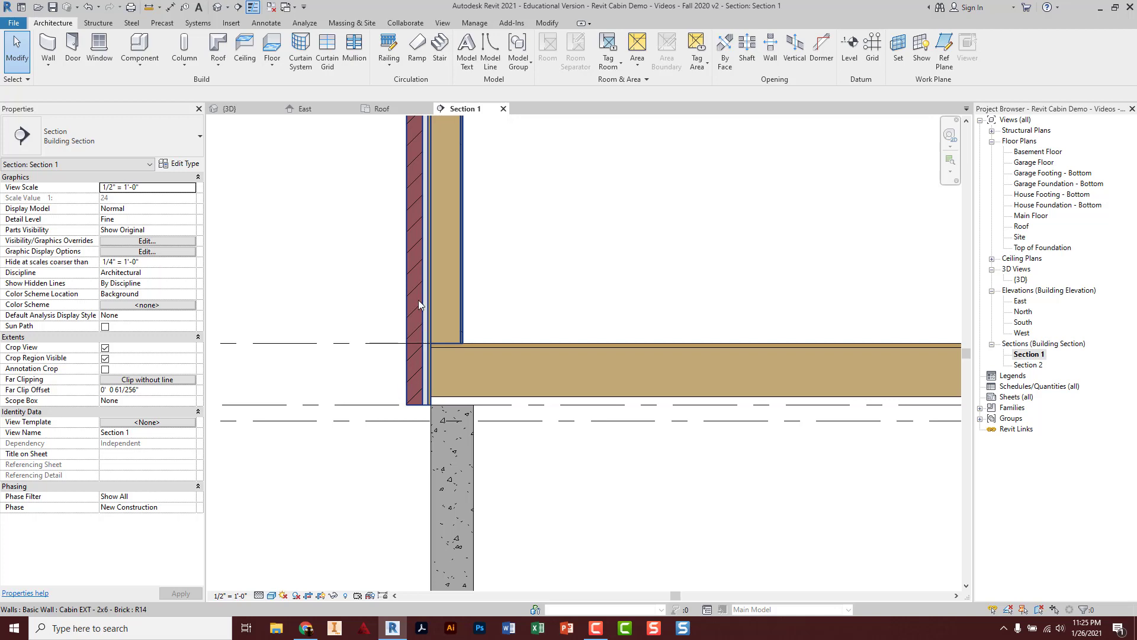
pyautogui.click(240, 112)
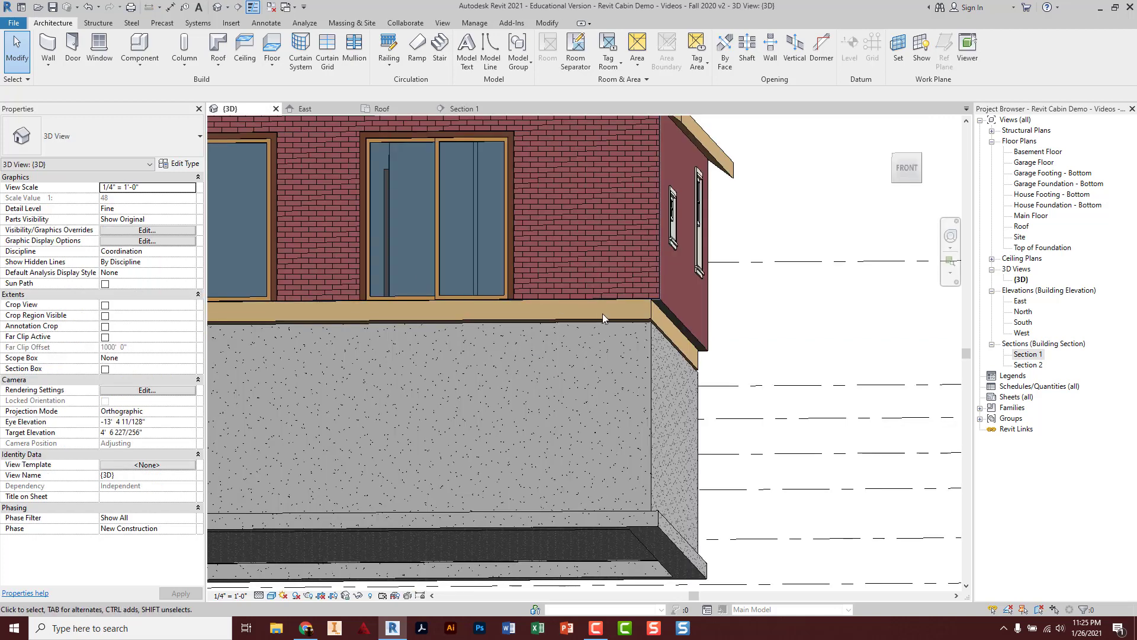
pyautogui.moveTo(621, 314)
pyautogui.keyDown('shift'); pyautogui.mouseDown(button='middle')
pyautogui.moveTo(618, 349)
pyautogui.moveTo(584, 360)
pyautogui.mouseUp(button='middle'); pyautogui.keyUp('shift')
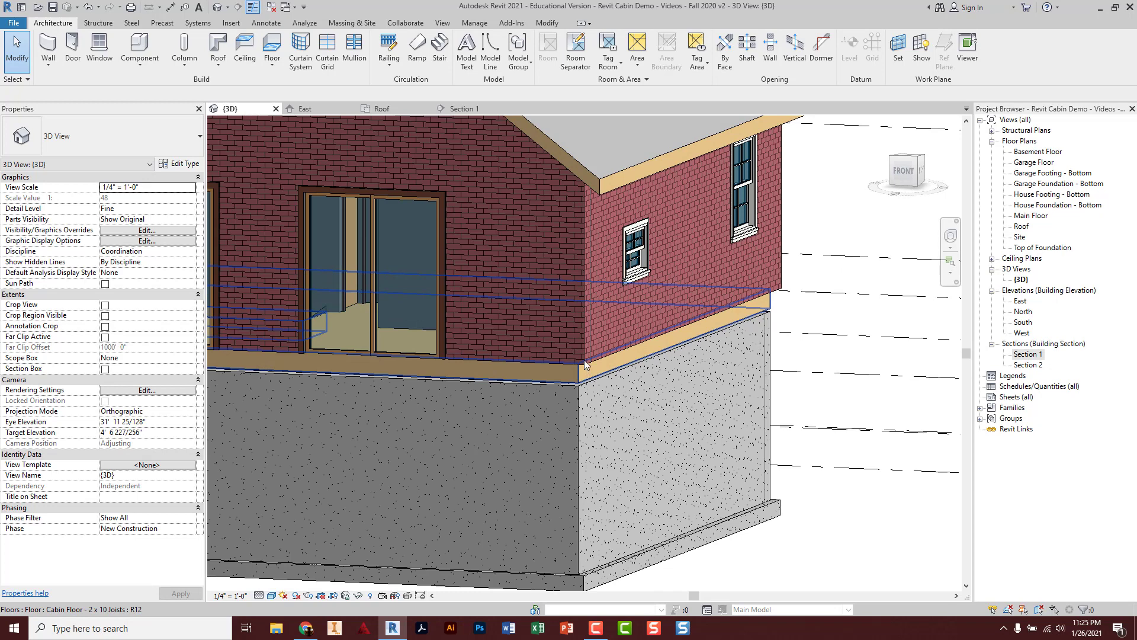
pyautogui.click(599, 318)
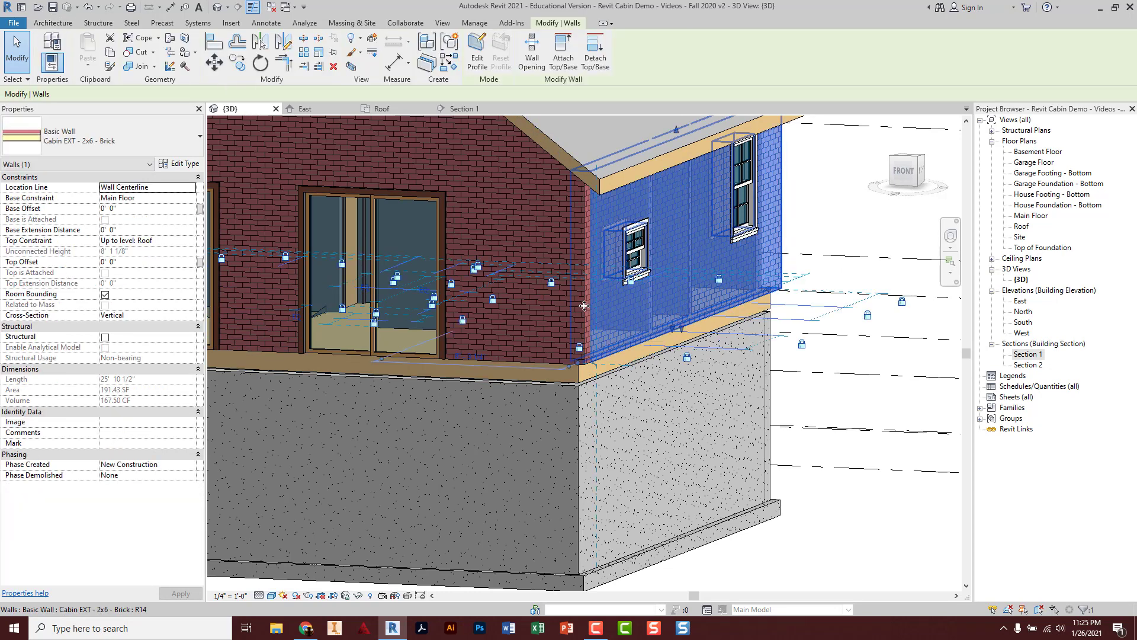
pyautogui.keyDown('ctrl'); pyautogui.click(531, 343); pyautogui.keyUp('ctrl')
pyautogui.scroll(-1, 530, 344)
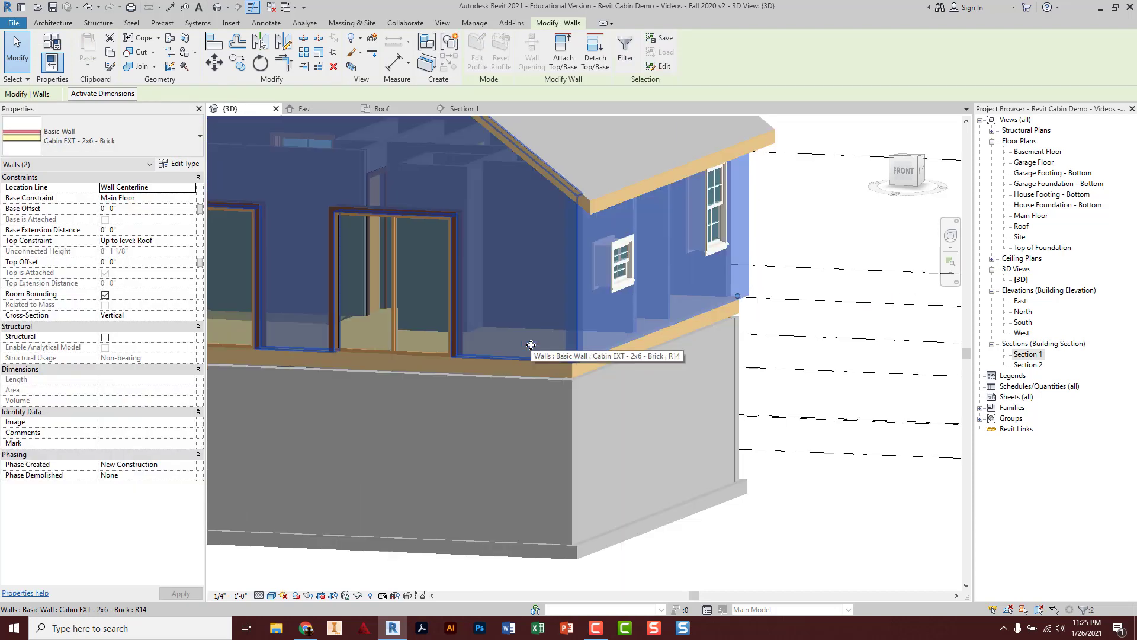
pyautogui.scroll(-4, 531, 344)
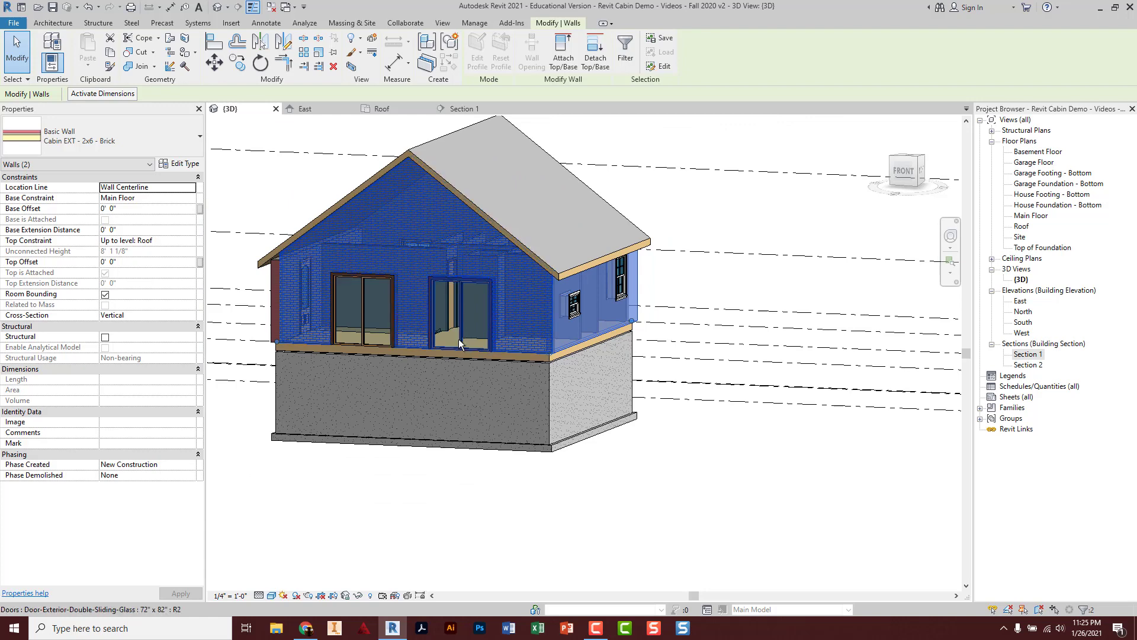
pyautogui.keyDown('shift'); pyautogui.moveTo(460, 344); pyautogui.dragTo(631, 348, button='middle'); pyautogui.keyUp('shift')
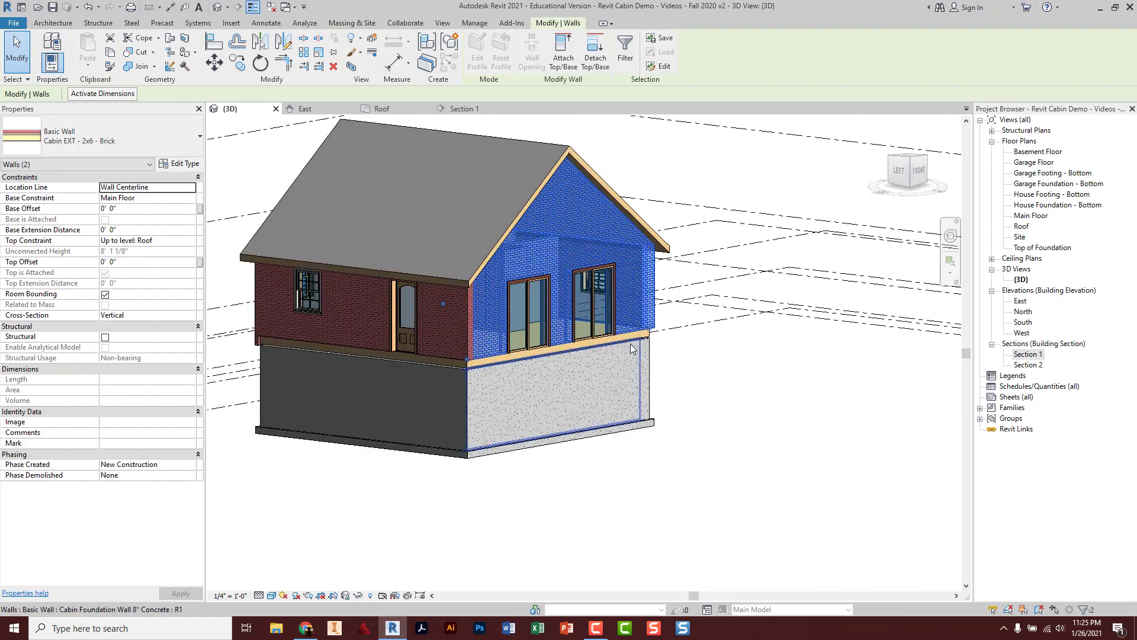
pyautogui.keyDown('ctrl'); pyautogui.click(460, 339); pyautogui.keyUp('ctrl')
pyautogui.keyDown('shift'); pyautogui.moveTo(448, 339); pyautogui.dragTo(648, 335, button='middle'); pyautogui.keyUp('shift')
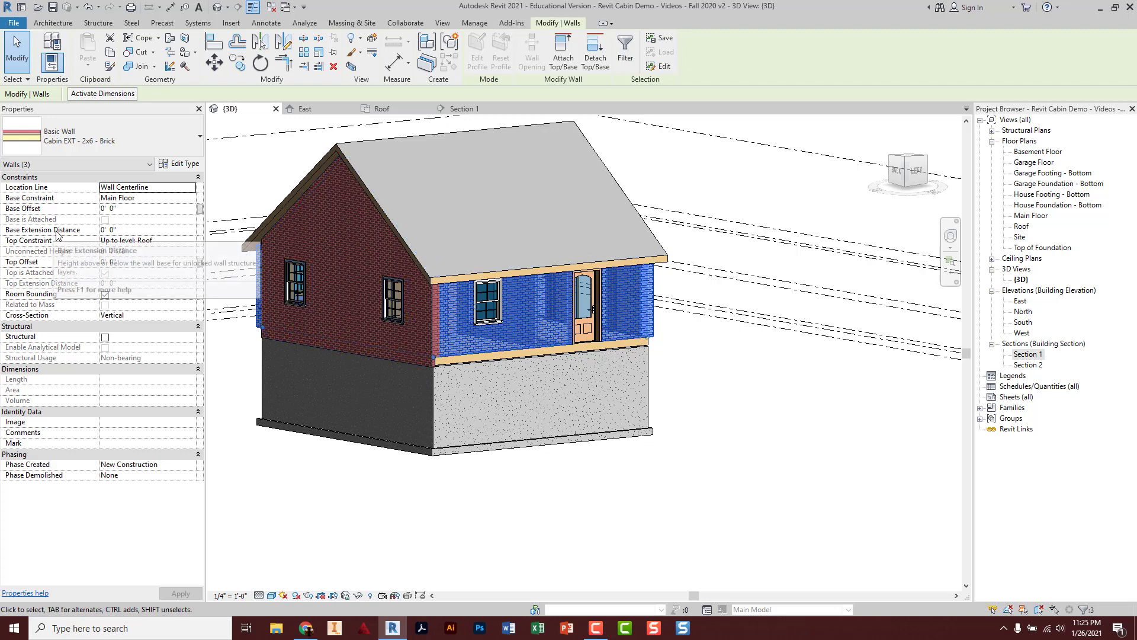
pyautogui.press('ctrl')
pyautogui.press('ctrl')
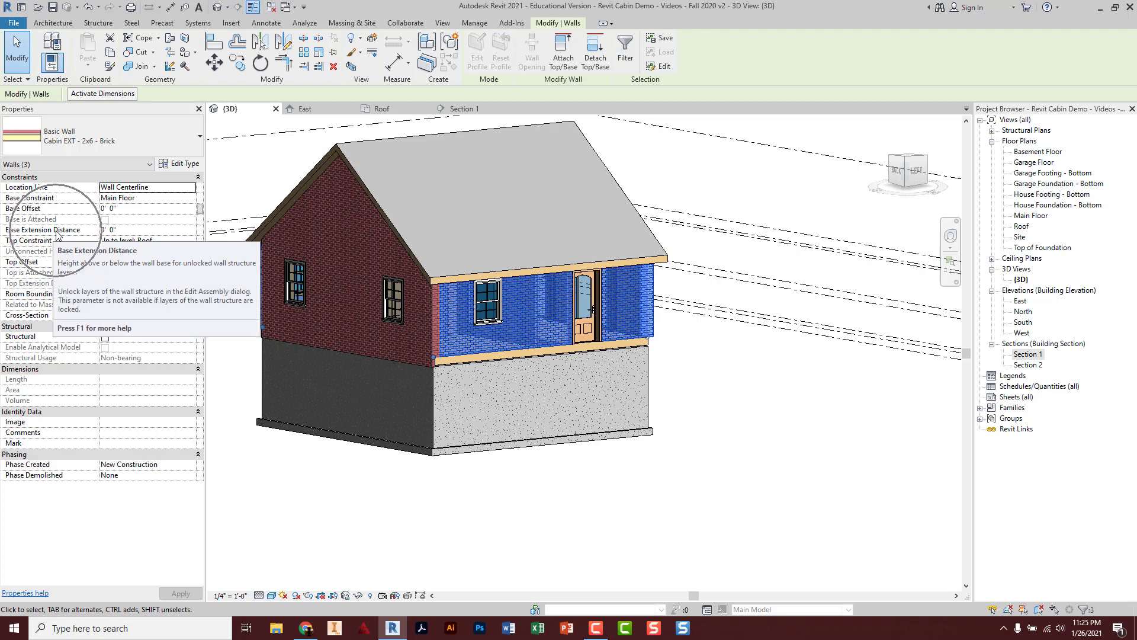
pyautogui.press('ctrl')
pyautogui.click(106, 231)
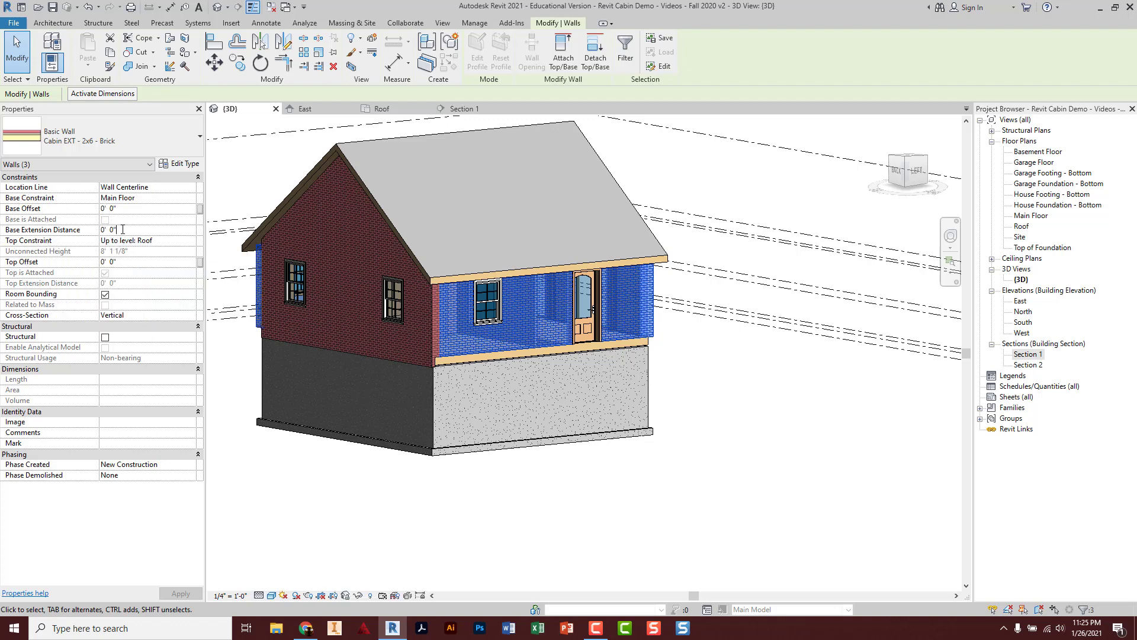
pyautogui.write('-')
pyautogui.press('Return')
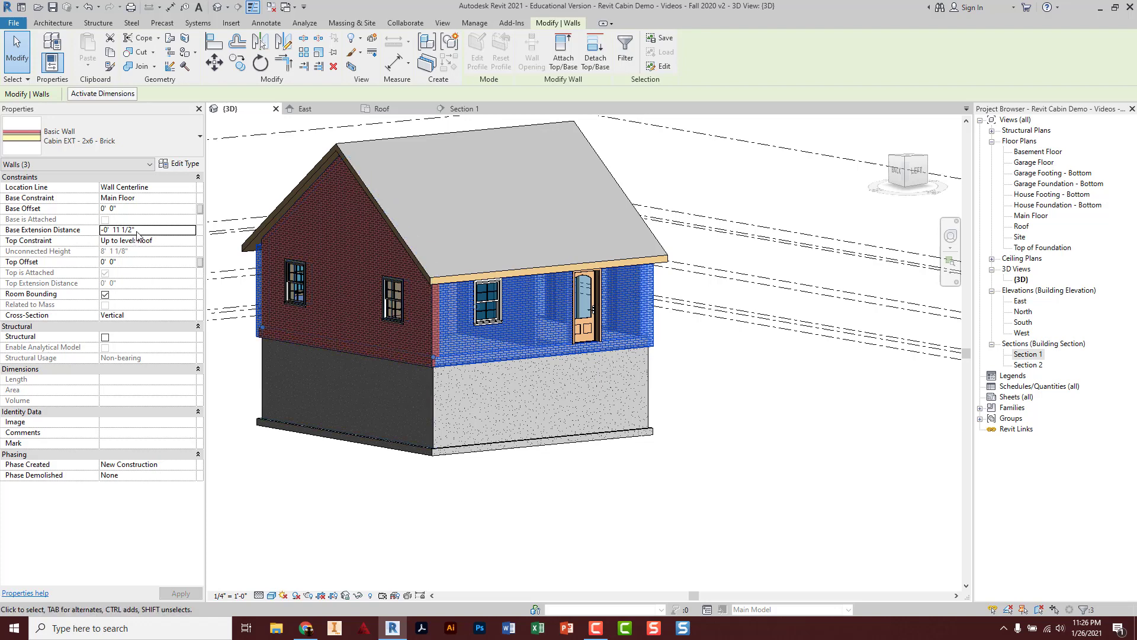
pyautogui.press('ctrl')
pyautogui.press('ctrl')
pyautogui.press('ctrl')
pyautogui.press('ctrl')
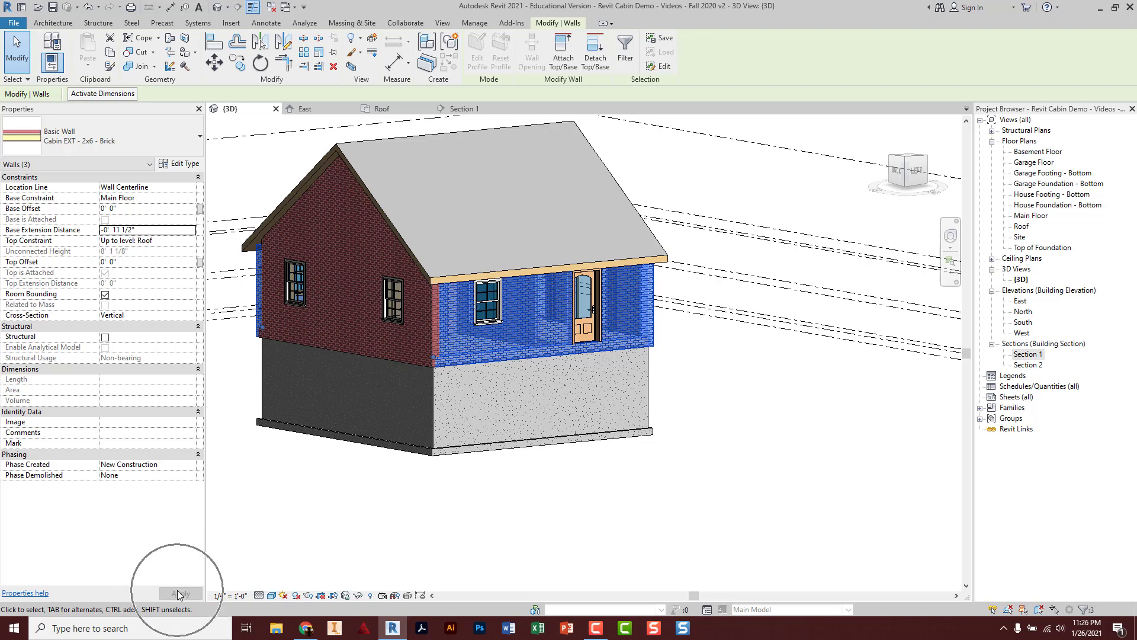
# Deselect the walls and examine the brick coverage over the floor edge around the cabin
pyautogui.scroll(1, 501, 350)
pyautogui.scroll(2, 502, 350)
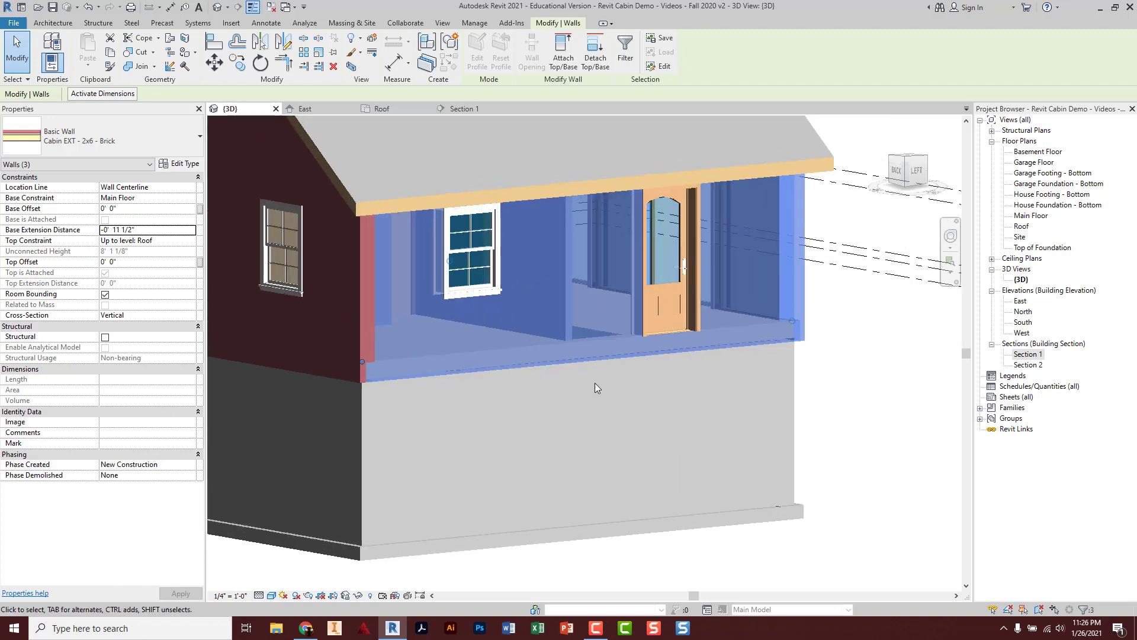
pyautogui.click(841, 395)
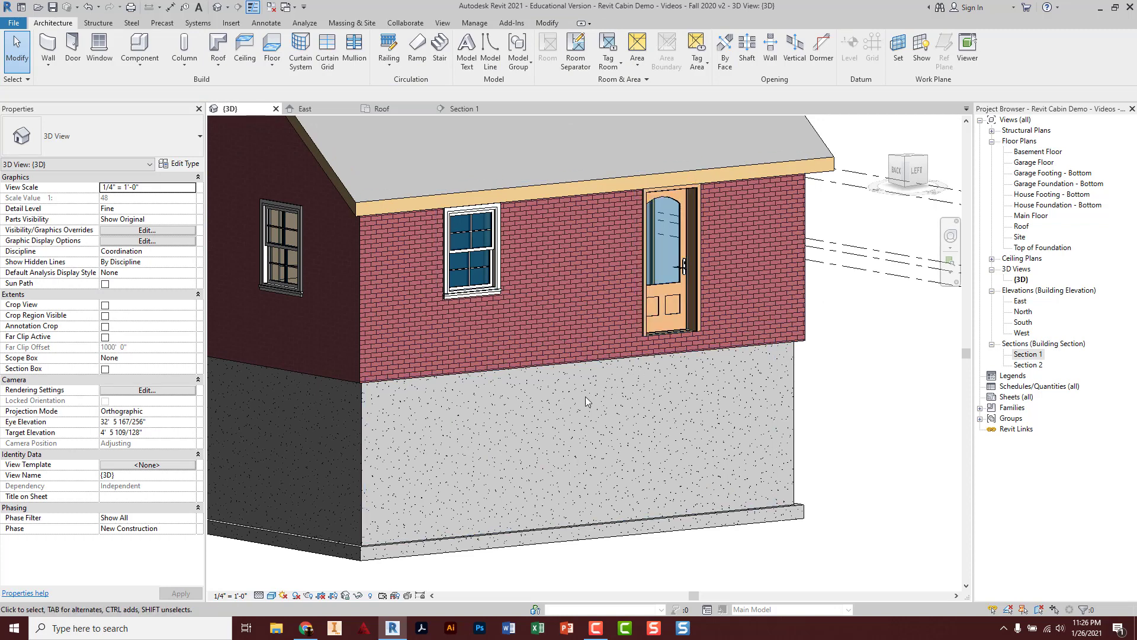
pyautogui.keyDown('shift'); pyautogui.moveTo(625, 396); pyautogui.dragTo(671, 390, button='middle'); pyautogui.keyUp('shift')
pyautogui.scroll(-2, 468, 396)
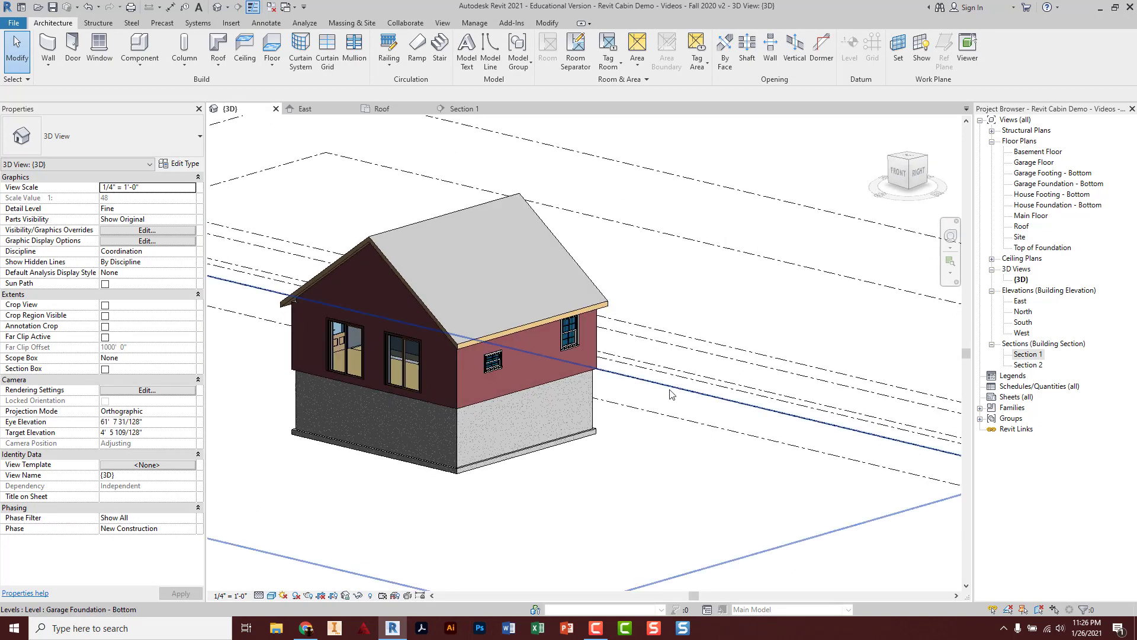
pyautogui.moveTo(507, 407); pyautogui.dragTo(647, 414, button='middle')
pyautogui.moveTo(563, 389)
pyautogui.keyDown('shift'); pyautogui.mouseDown(button='middle')
pyautogui.moveTo(612, 335)
pyautogui.moveTo(578, 384)
pyautogui.mouseUp(button='middle'); pyautogui.keyUp('shift')
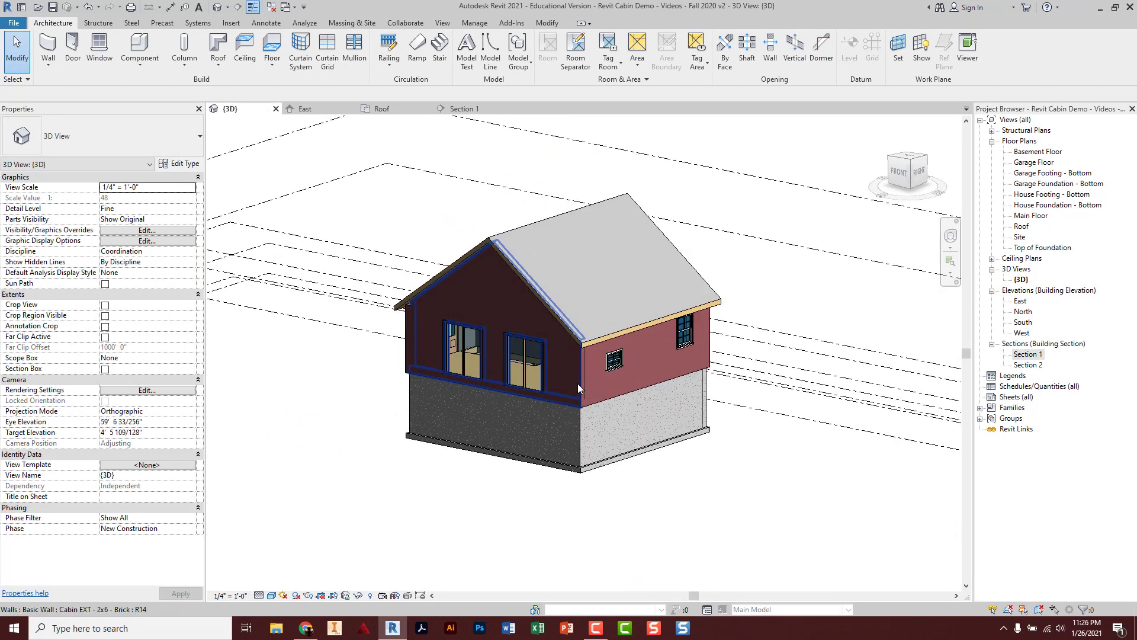